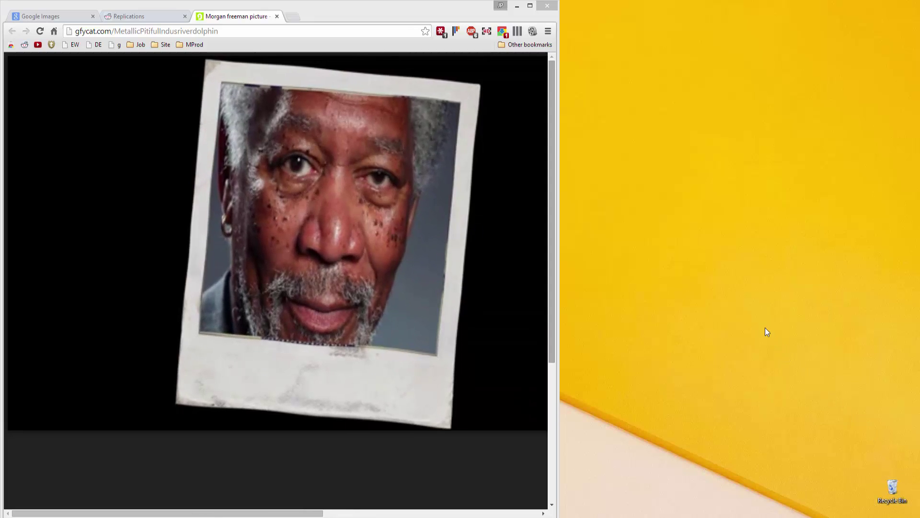
- Close the page with the animated polaroid portrait and go to the Google Images page
mouse_move(439, 68)
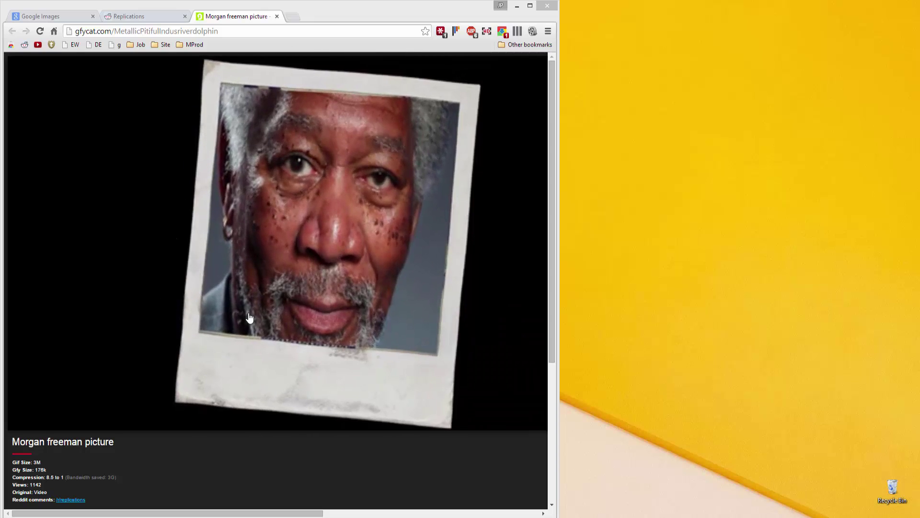
click(277, 18)
click(277, 17)
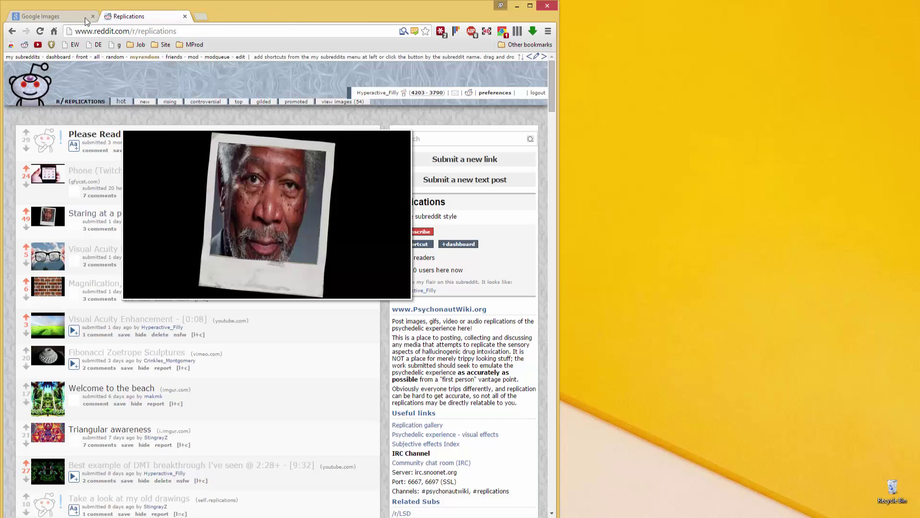
click(59, 15)
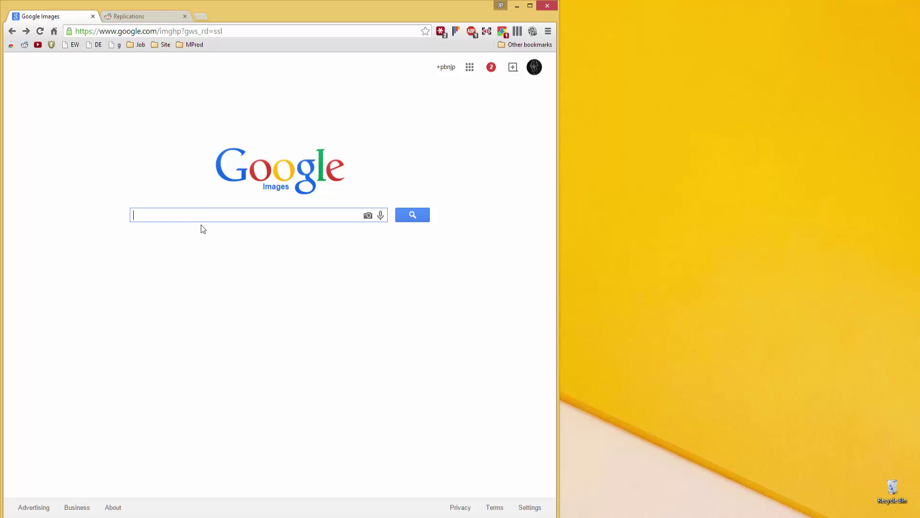
- Search Google Images for "person" and limit the results to large images
text(person)
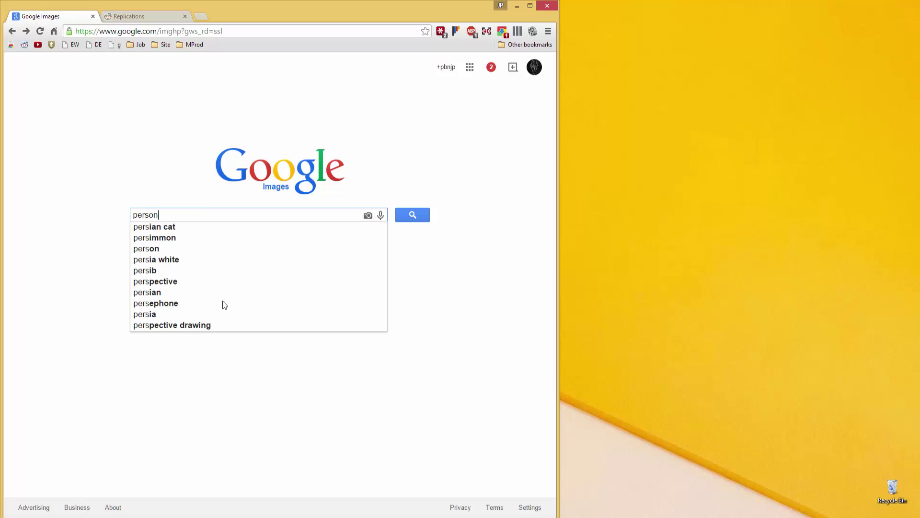
key(Return)
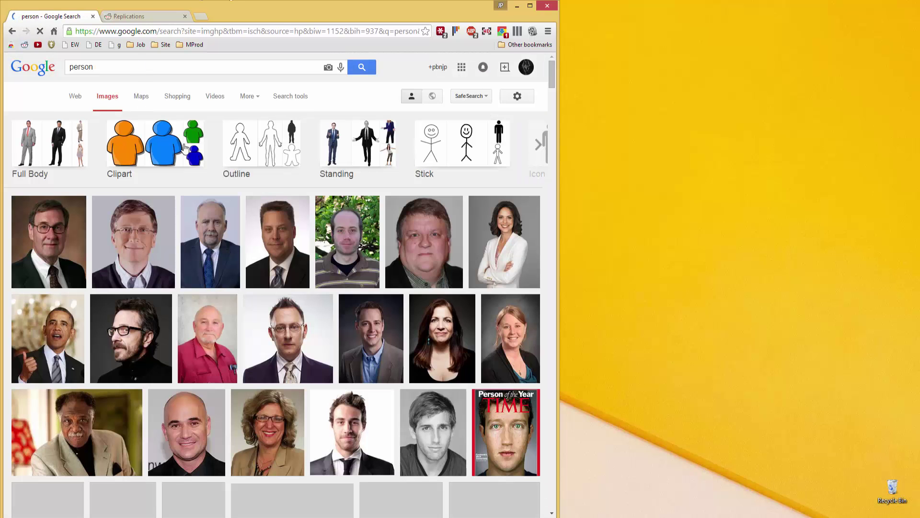
click(284, 98)
click(76, 120)
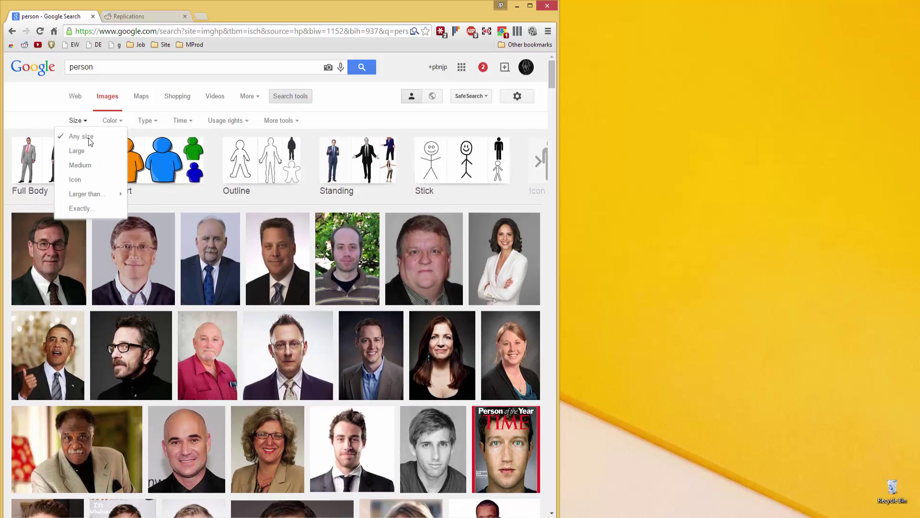
click(95, 152)
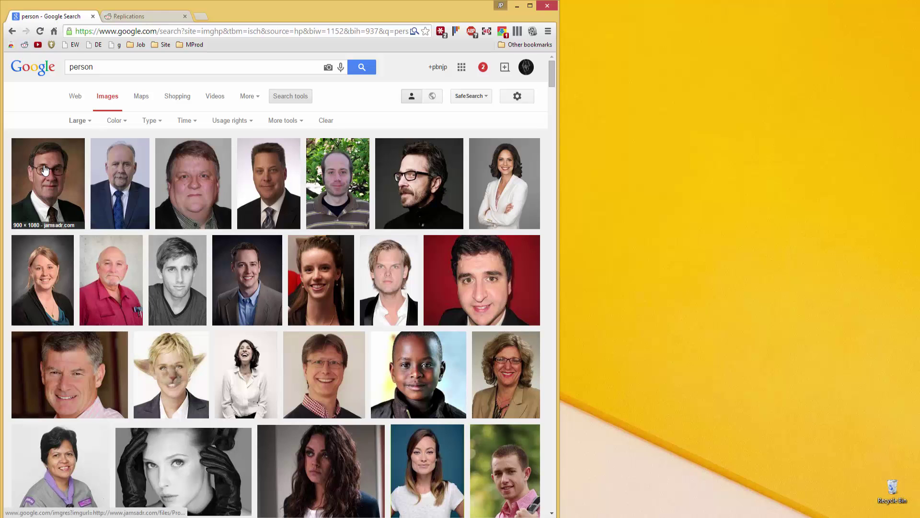
- Open the first portrait result at full size and bring it into Photoshop as a new document
click(67, 189)
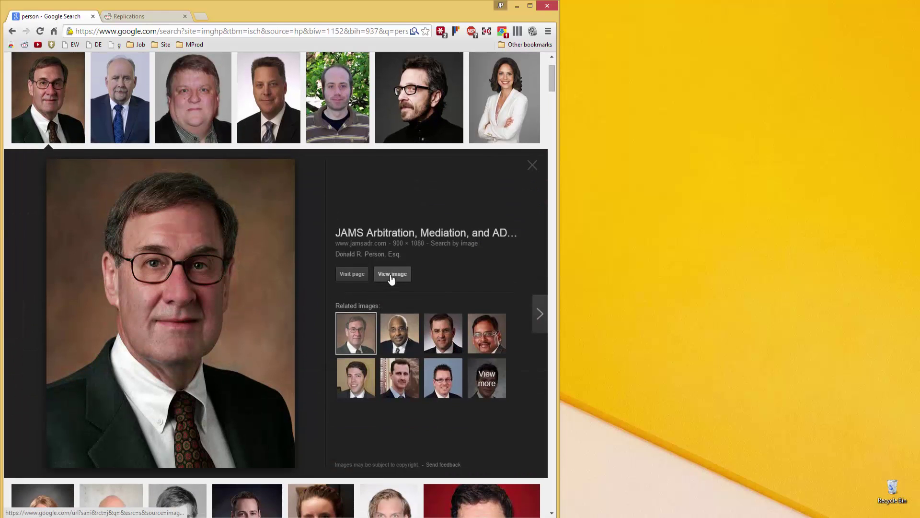
click(390, 275)
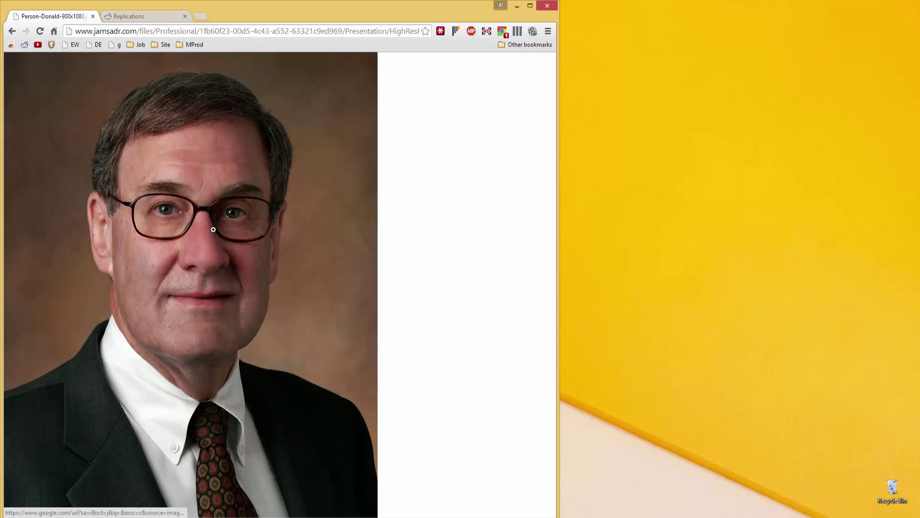
drag(257, 218, 879, 153)
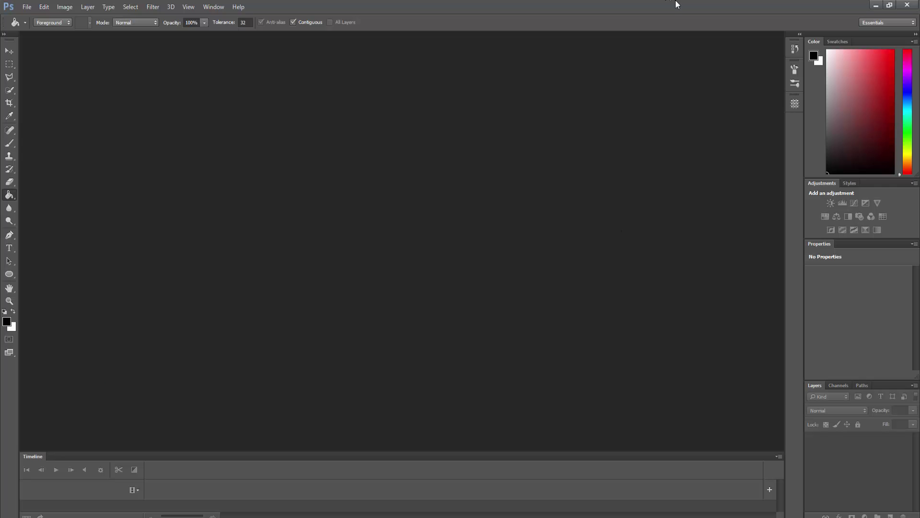
drag(473, 8, 1, 192)
drag(855, 141, 185, 205)
double_click(353, 5)
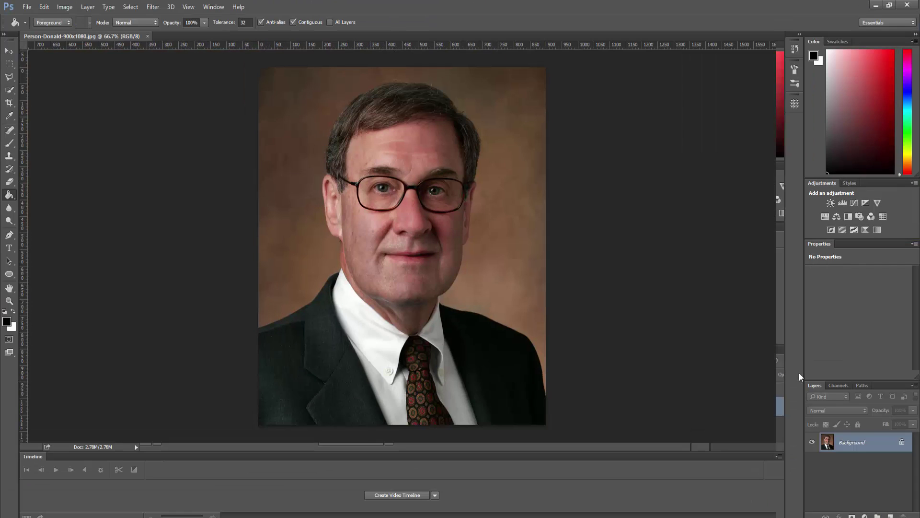
- Convert the portrait's locked background into a regular layer named Layer 0
double_click(864, 445)
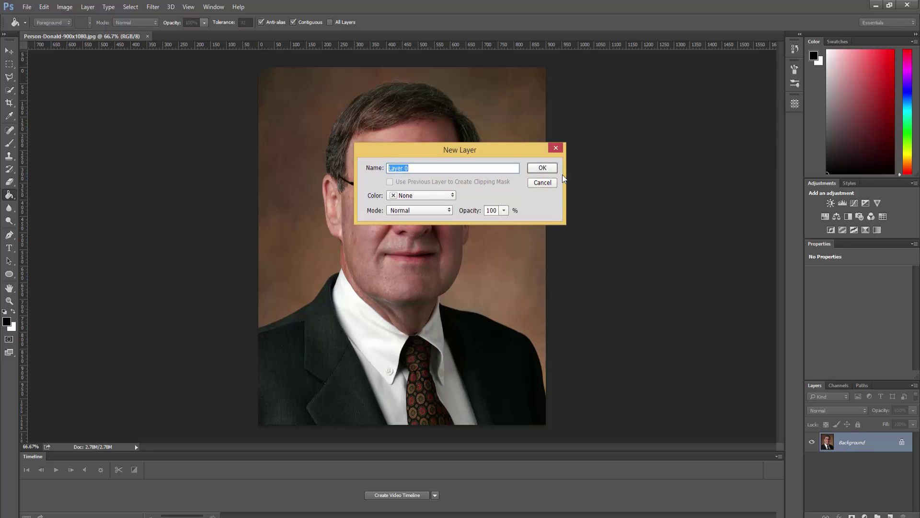
click(547, 167)
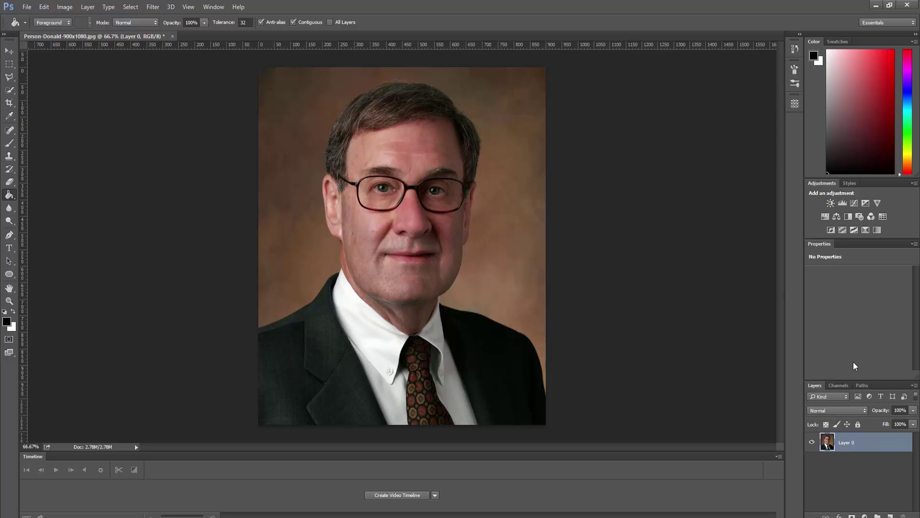
- Add a new layer above the portrait, fill it with black and lower its opacity to 75%
click(890, 515)
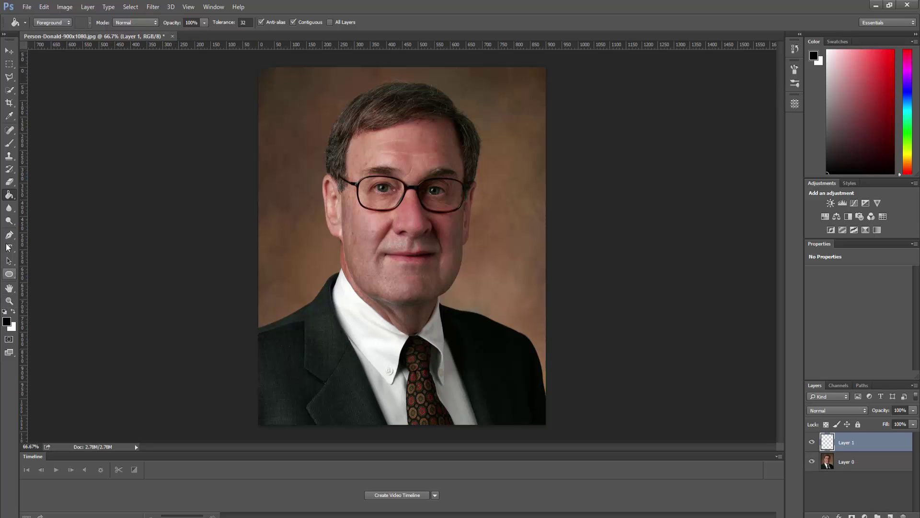
click(286, 198)
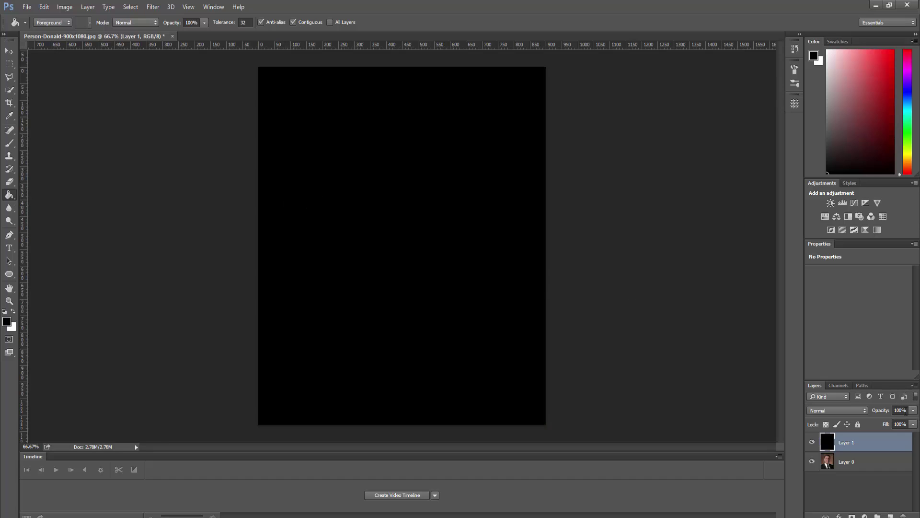
click(914, 411)
mouse_move(913, 423)
mouse_down()
mouse_move(885, 419)
mouse_move(901, 424)
mouse_up()
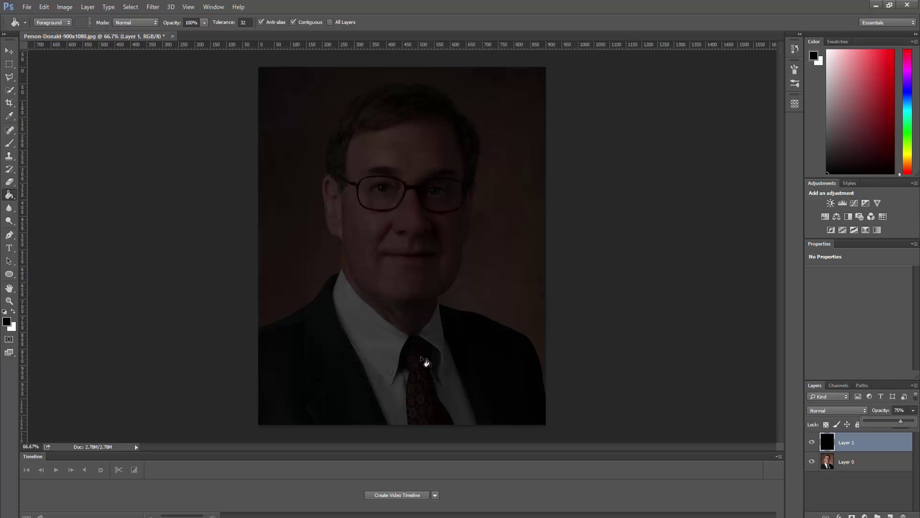
- Select the man's head and body on the portrait layer with the Quick Selection tool, excluding the backdrop
click(10, 91)
mouse_move(390, 131)
mouse_down()
mouse_move(357, 135)
mouse_move(363, 109)
mouse_move(403, 100)
mouse_move(357, 103)
mouse_move(342, 129)
mouse_move(339, 141)
mouse_move(357, 133)
mouse_move(338, 165)
mouse_move(350, 151)
mouse_move(359, 227)
mouse_move(523, 309)
mouse_move(379, 363)
mouse_move(398, 384)
mouse_up()
key(alt+bracketleft)
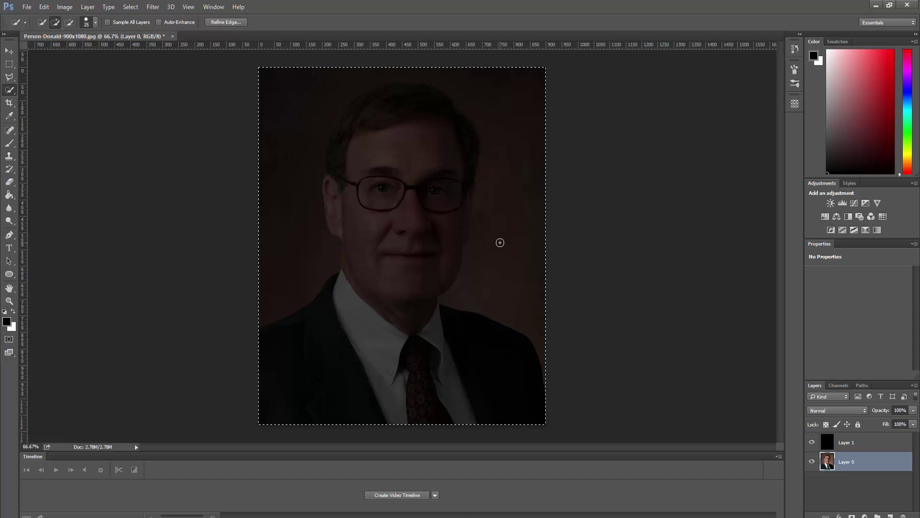
mouse_move(507, 240)
mouse_down()
mouse_move(505, 196)
mouse_move(469, 290)
mouse_move(454, 300)
mouse_move(516, 305)
mouse_move(536, 324)
mouse_move(499, 308)
mouse_move(529, 326)
mouse_move(549, 386)
mouse_move(516, 300)
mouse_move(499, 275)
mouse_move(489, 286)
mouse_move(518, 292)
mouse_up()
key(bracketright)
key(bracketright)
key(bracketright)
key(bracketright)
key(bracketright)
mouse_move(484, 276)
mouse_down()
mouse_move(501, 214)
mouse_move(475, 270)
mouse_move(495, 211)
mouse_move(516, 188)
mouse_move(503, 117)
mouse_move(468, 77)
mouse_move(368, 67)
mouse_move(300, 136)
mouse_move(281, 214)
mouse_move(289, 260)
mouse_move(317, 256)
mouse_up()
- Fill the selected figure on the black Layer 1 with white using the Paint Bucket at 25% opacity
click(9, 195)
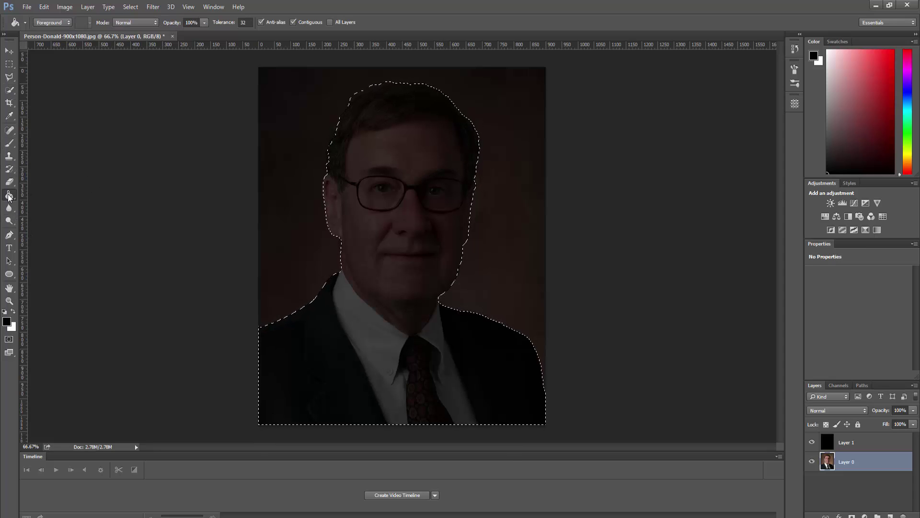
click(204, 22)
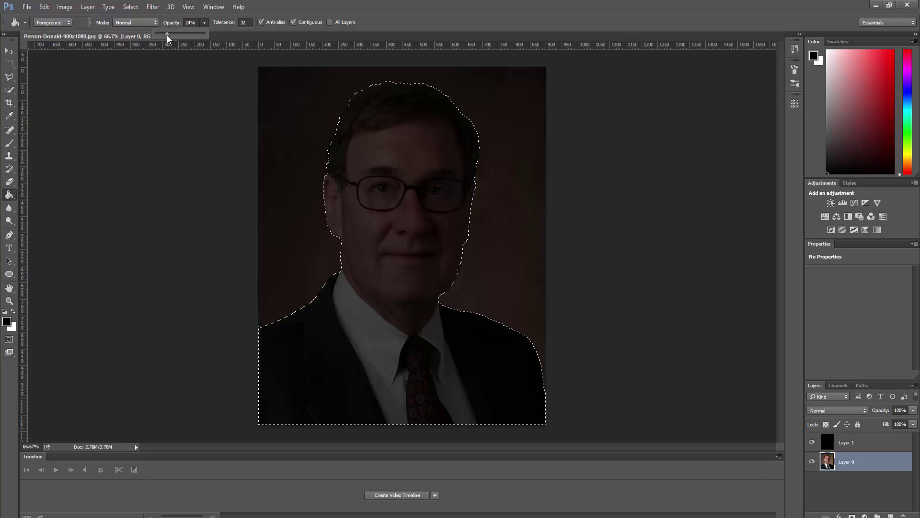
click(13, 311)
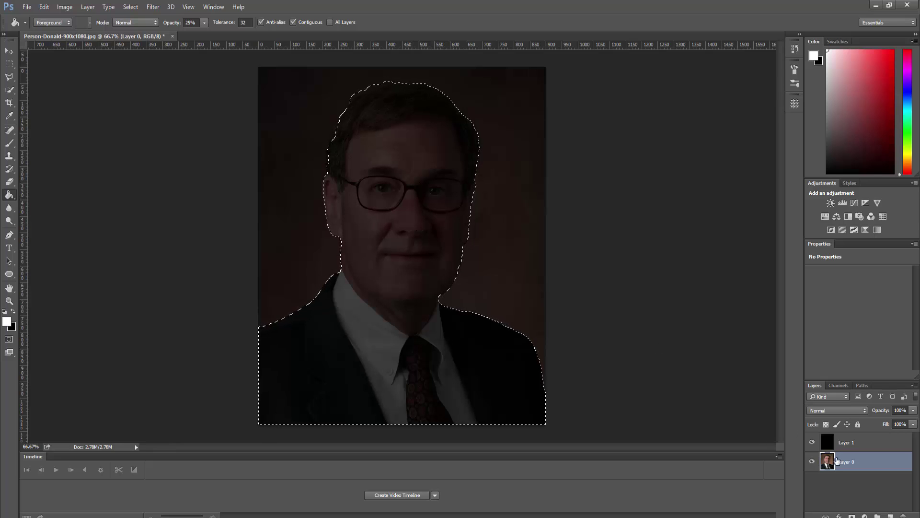
click(847, 442)
click(374, 172)
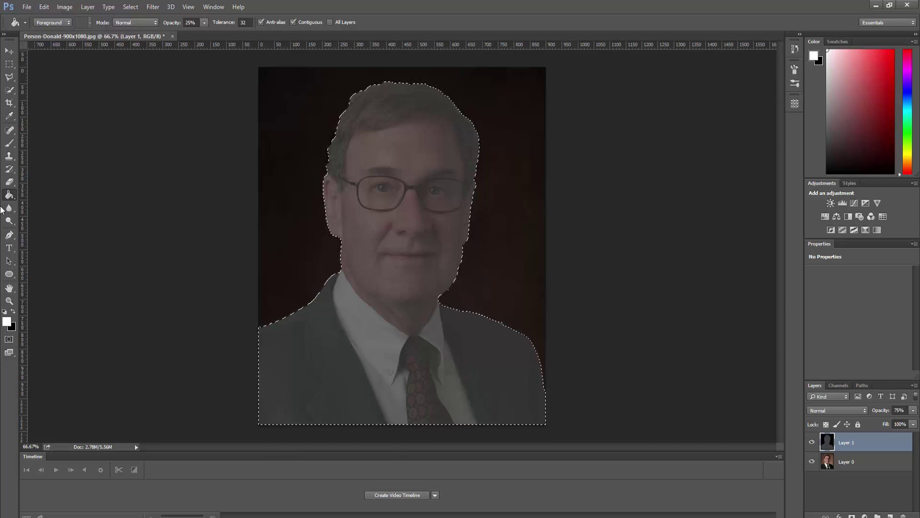
- Set up the Brush tool with 25% opacity for painting in white
click(10, 144)
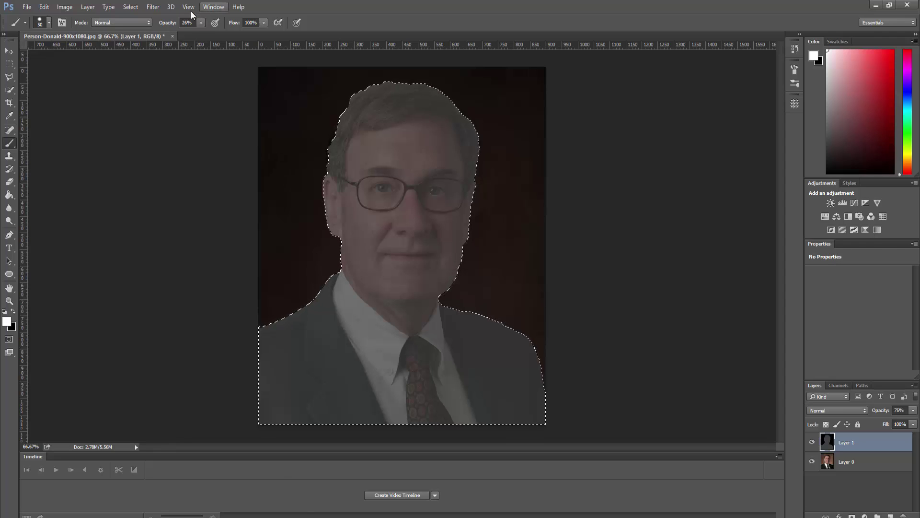
click(201, 23)
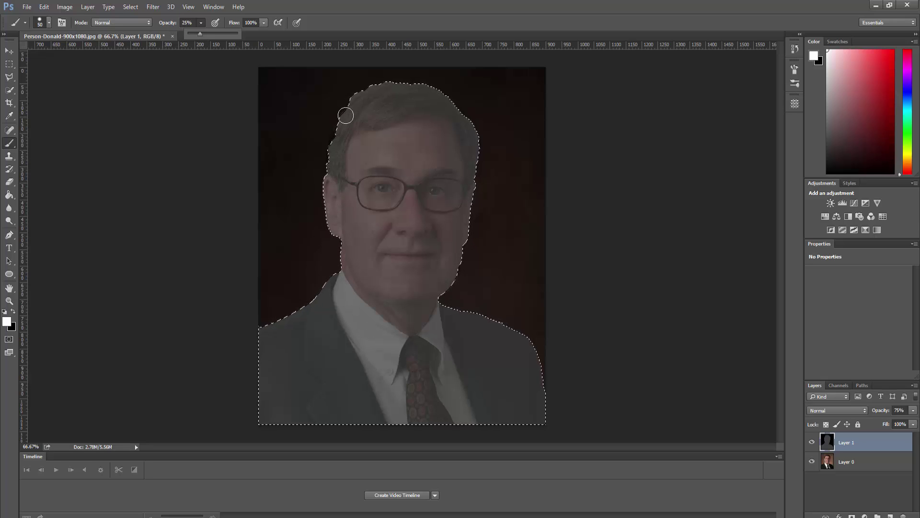
drag(349, 114, 344, 124)
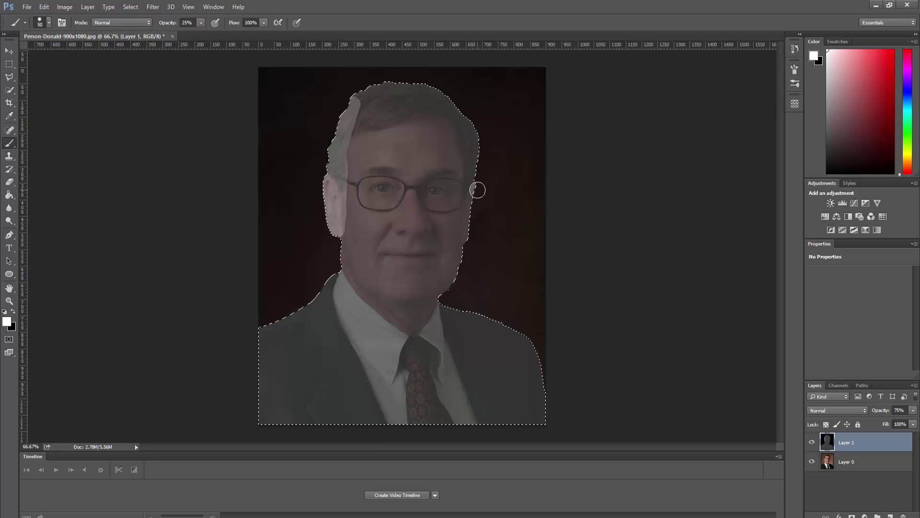
drag(473, 240, 475, 122)
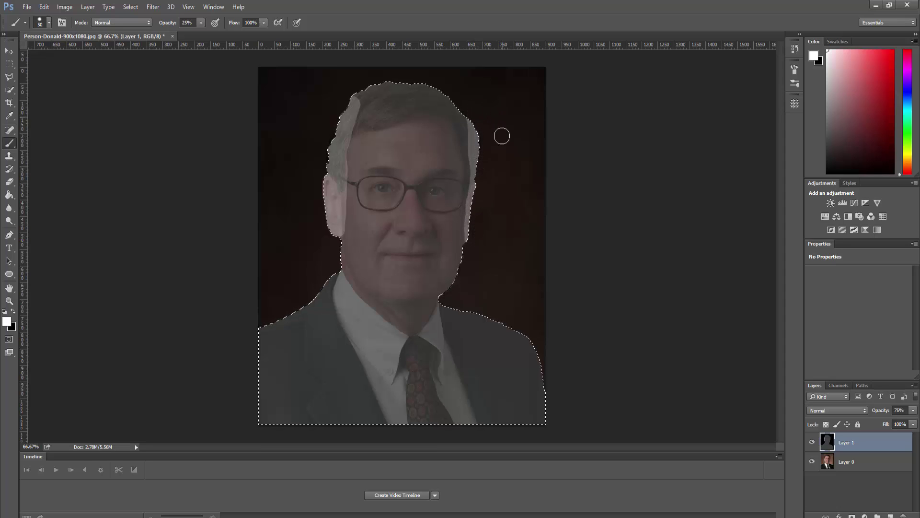
mouse_move(337, 280)
mouse_down()
mouse_move(343, 345)
mouse_move(381, 419)
mouse_move(341, 349)
mouse_move(328, 292)
mouse_move(329, 346)
mouse_move(370, 426)
mouse_move(391, 413)
mouse_move(387, 424)
mouse_move(484, 422)
mouse_move(458, 376)
mouse_move(448, 315)
mouse_move(482, 411)
mouse_move(466, 337)
mouse_move(443, 308)
mouse_move(433, 332)
mouse_move(405, 342)
mouse_move(369, 315)
mouse_move(352, 287)
mouse_move(338, 294)
mouse_move(350, 319)
mouse_move(349, 302)
mouse_move(356, 308)
mouse_move(352, 333)
mouse_move(368, 370)
mouse_move(427, 336)
mouse_move(447, 338)
mouse_move(390, 390)
mouse_move(422, 367)
mouse_move(396, 406)
mouse_move(456, 396)
mouse_move(479, 323)
mouse_move(497, 337)
mouse_move(530, 318)
mouse_move(511, 319)
mouse_move(485, 359)
mouse_move(506, 386)
mouse_move(491, 402)
mouse_move(536, 388)
mouse_move(546, 398)
mouse_move(486, 425)
mouse_up()
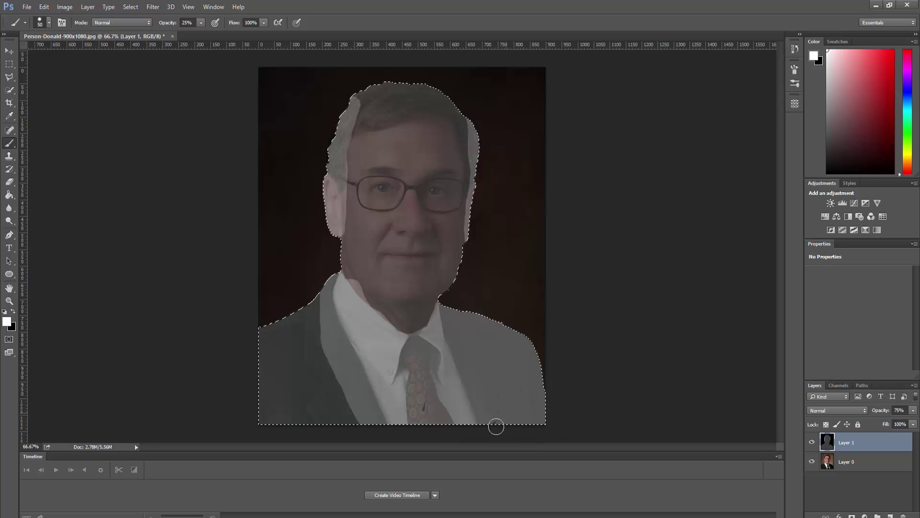
mouse_move(403, 339)
mouse_down()
mouse_move(388, 282)
mouse_move(364, 259)
mouse_move(360, 283)
mouse_move(356, 243)
mouse_move(344, 239)
mouse_move(349, 273)
mouse_move(353, 128)
mouse_move(346, 232)
mouse_move(375, 110)
mouse_move(368, 211)
mouse_up()
key(ctrl+BackSpace)
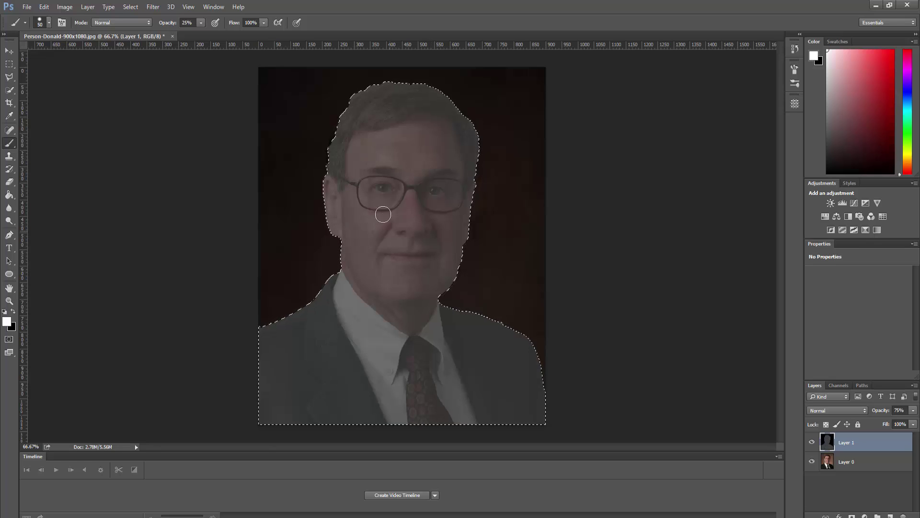
- Brush successive white tones at 25% opacity over the face, shirt, tie and inner lapels, leaving the outer jacket darker
mouse_move(385, 102)
mouse_down()
mouse_move(435, 74)
mouse_move(415, 86)
mouse_move(454, 102)
mouse_move(270, 121)
mouse_move(315, 102)
mouse_move(484, 112)
mouse_move(435, 132)
mouse_move(314, 138)
mouse_move(516, 147)
mouse_move(337, 139)
mouse_move(286, 159)
mouse_move(442, 168)
mouse_move(320, 185)
mouse_move(424, 201)
mouse_move(402, 213)
mouse_move(320, 220)
mouse_move(468, 252)
mouse_move(374, 261)
mouse_move(417, 285)
mouse_move(421, 295)
mouse_move(397, 315)
mouse_move(425, 306)
mouse_move(433, 352)
mouse_move(428, 301)
mouse_move(460, 420)
mouse_move(448, 360)
mouse_move(472, 416)
mouse_move(455, 370)
mouse_move(465, 409)
mouse_move(437, 377)
mouse_move(429, 400)
mouse_move(381, 264)
mouse_move(393, 306)
mouse_move(381, 334)
mouse_move(342, 267)
mouse_move(319, 329)
mouse_move(338, 347)
mouse_move(354, 324)
mouse_move(378, 321)
mouse_move(418, 348)
mouse_move(414, 377)
mouse_move(431, 379)
mouse_move(434, 405)
mouse_move(420, 426)
mouse_move(350, 383)
mouse_up()
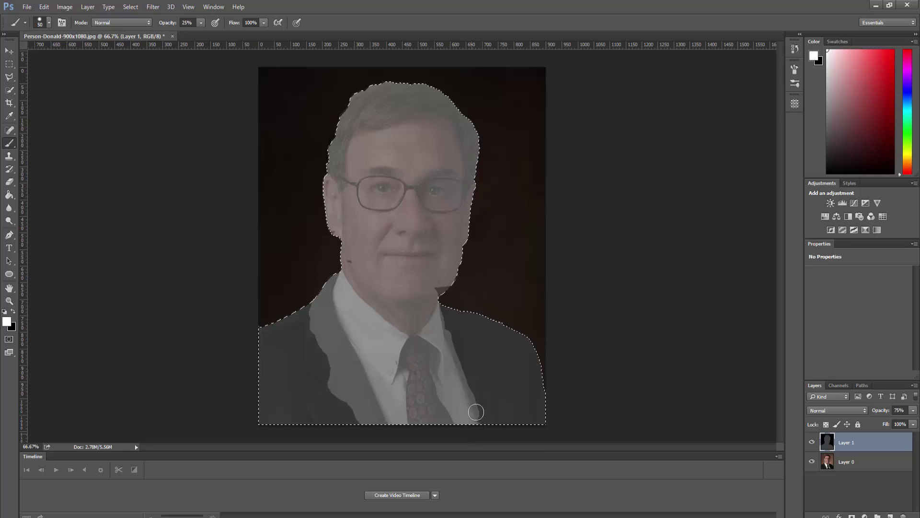
drag(476, 422, 452, 316)
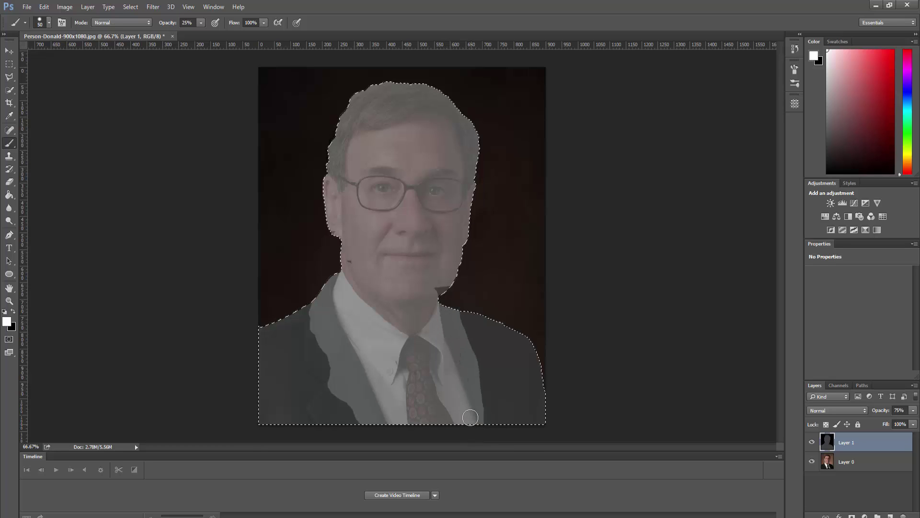
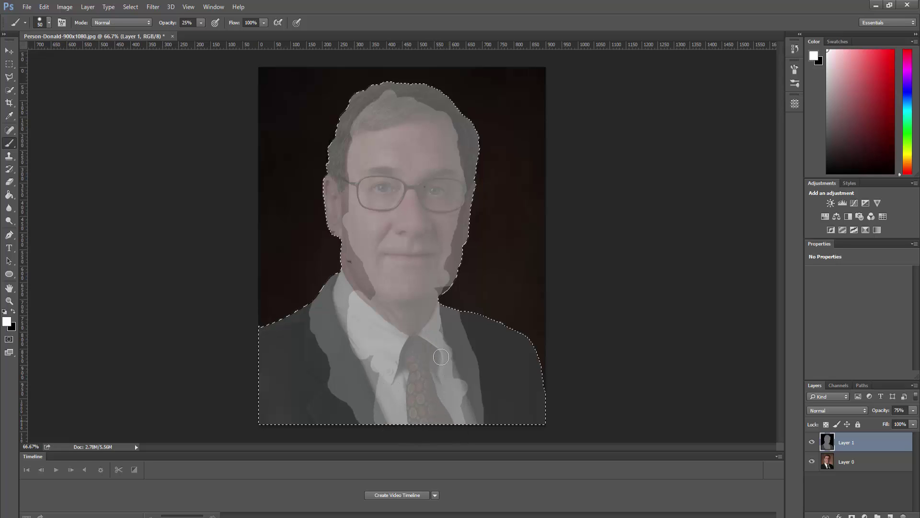
mouse_move(461, 423)
mouse_down()
mouse_move(448, 362)
mouse_move(470, 425)
mouse_up()
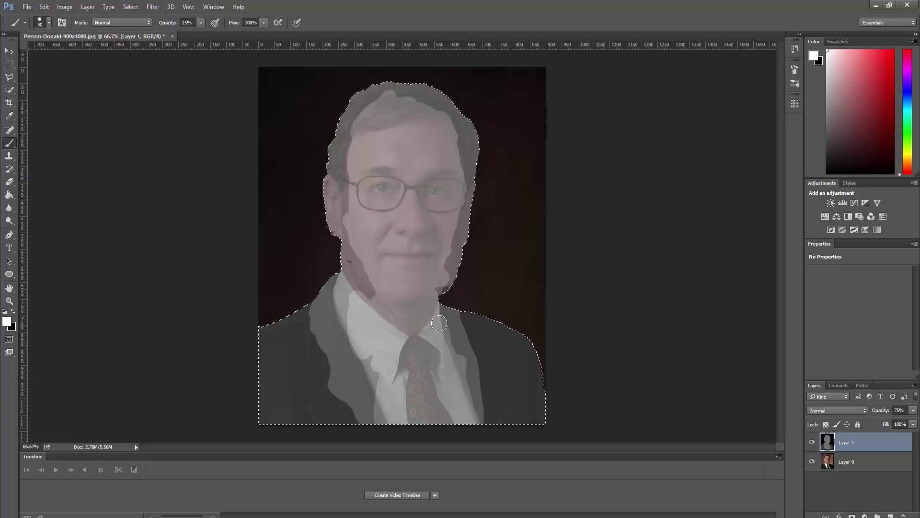
- Brush lighter white patches at 25% opacity over the cheek, chin, lips, nose, forehead and shirt collar
mouse_move(373, 294)
mouse_down()
mouse_move(369, 235)
mouse_move(369, 262)
mouse_move(360, 242)
mouse_move(353, 265)
mouse_move(355, 231)
mouse_move(360, 260)
mouse_move(375, 232)
mouse_move(363, 230)
mouse_move(362, 244)
mouse_move(369, 221)
mouse_move(370, 244)
mouse_up()
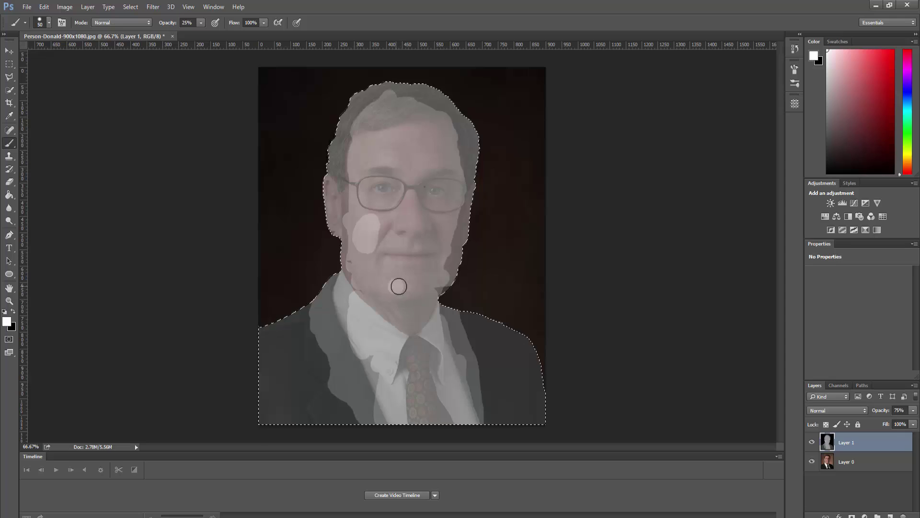
drag(398, 286, 426, 287)
drag(390, 255, 437, 258)
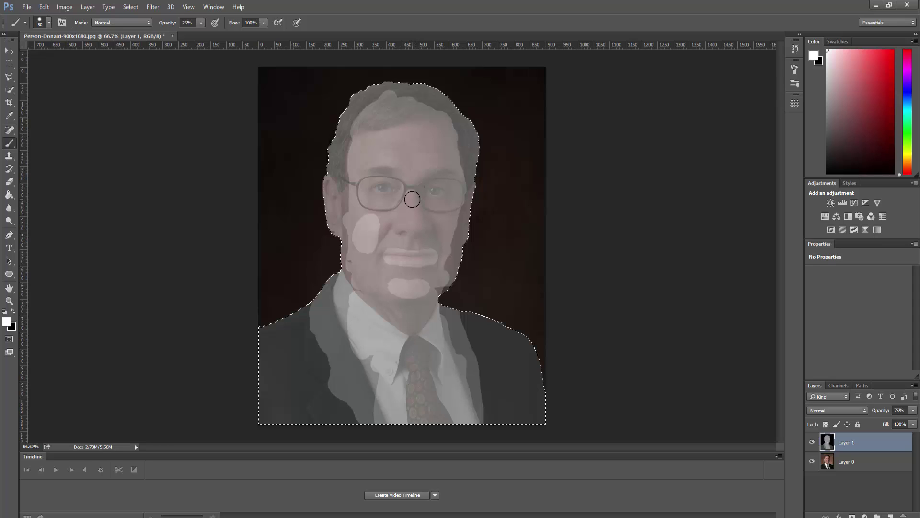
mouse_move(412, 199)
mouse_down()
mouse_move(402, 224)
mouse_move(417, 228)
mouse_move(414, 216)
mouse_move(424, 226)
mouse_move(415, 201)
mouse_up()
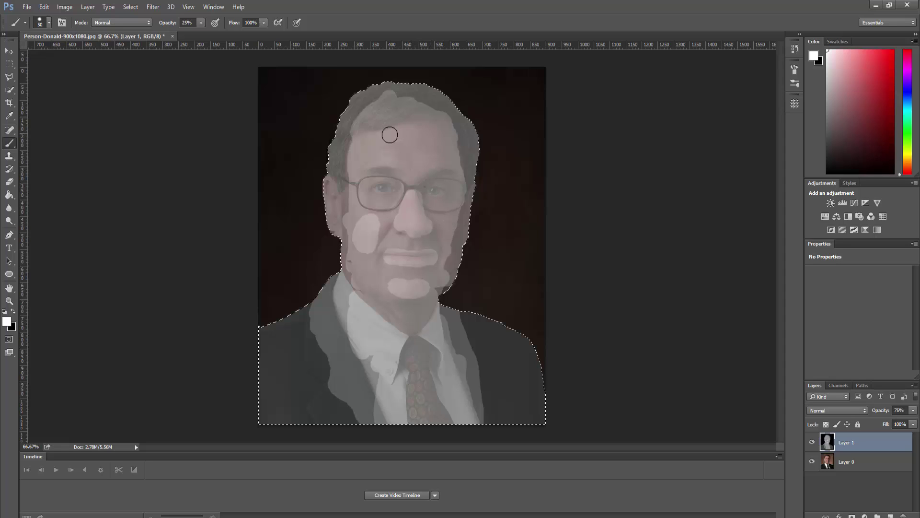
mouse_move(383, 141)
mouse_down()
mouse_move(439, 142)
mouse_move(386, 144)
mouse_move(436, 149)
mouse_move(409, 150)
mouse_up()
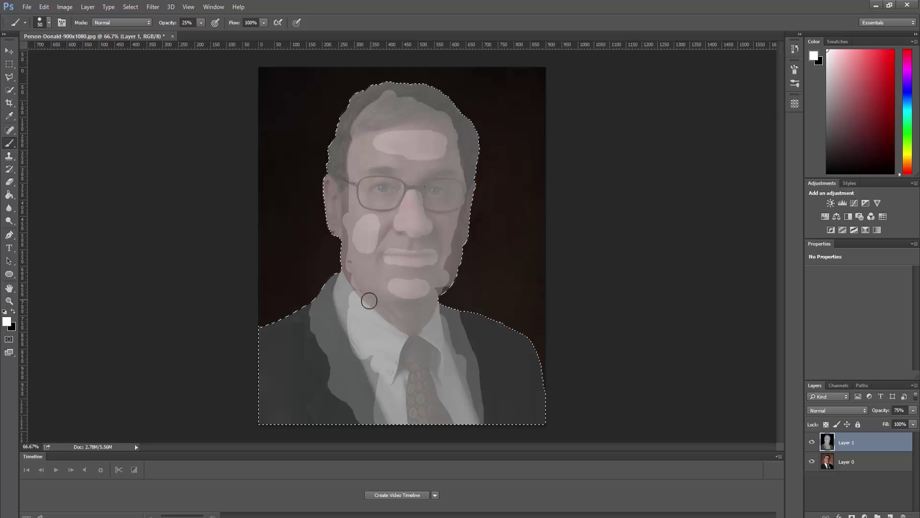
drag(355, 307, 355, 304)
mouse_move(400, 340)
mouse_down()
mouse_move(390, 375)
mouse_move(394, 343)
mouse_move(392, 358)
mouse_move(380, 324)
mouse_move(432, 339)
mouse_move(442, 370)
mouse_move(433, 325)
mouse_up()
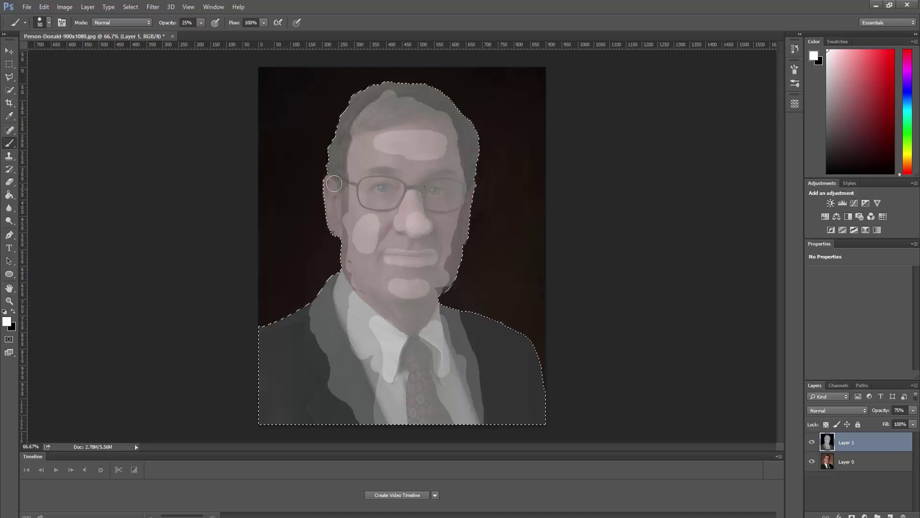
- Darken both eyes with black and lighten the tie with white, using the brush at 25% opacity
click(14, 311)
drag(375, 189, 443, 190)
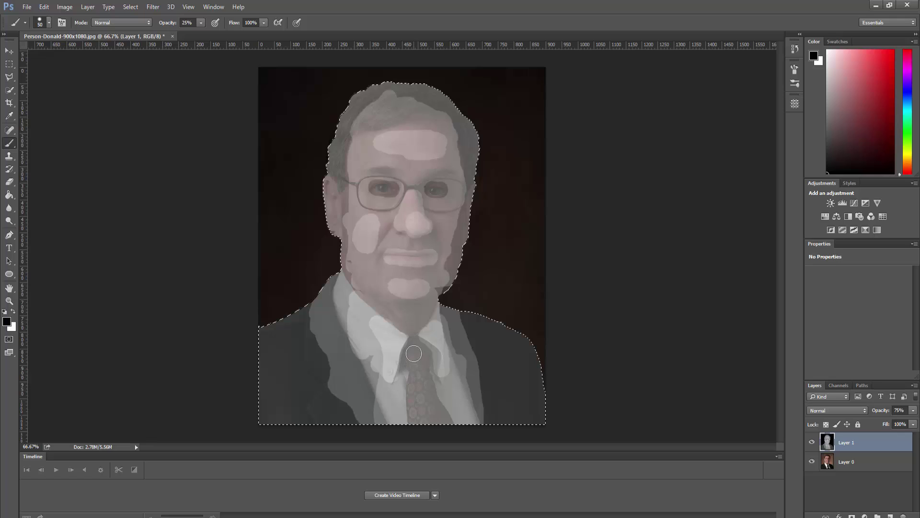
drag(411, 382, 411, 389)
drag(410, 349, 393, 420)
click(13, 312)
mouse_move(430, 355)
mouse_down()
mouse_move(414, 352)
mouse_move(416, 420)
mouse_move(418, 357)
mouse_move(433, 420)
mouse_move(426, 384)
mouse_up()
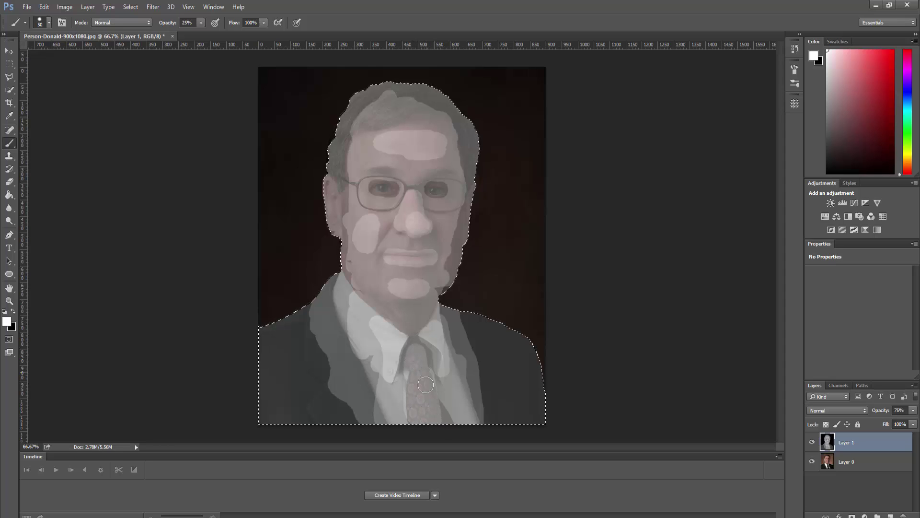
drag(442, 421, 436, 406)
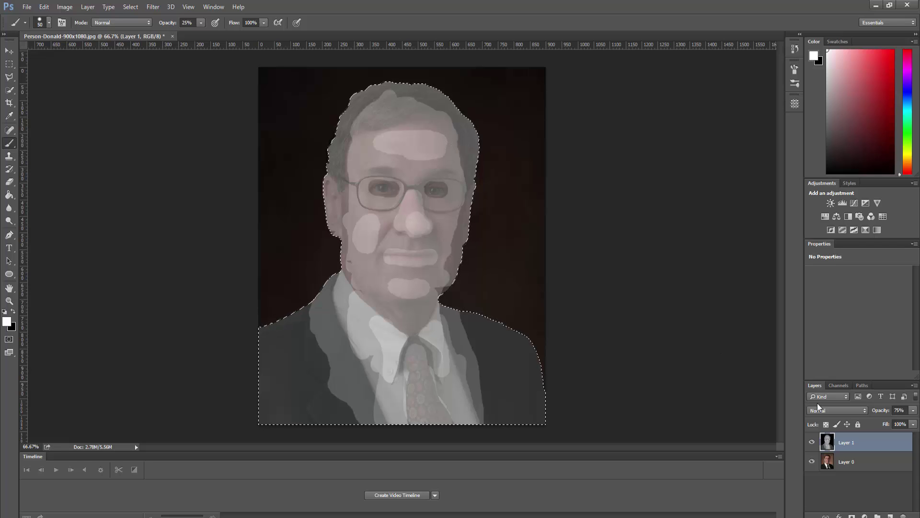
- Raise Layer 1's opacity to 100% and deselect the figure
click(913, 410)
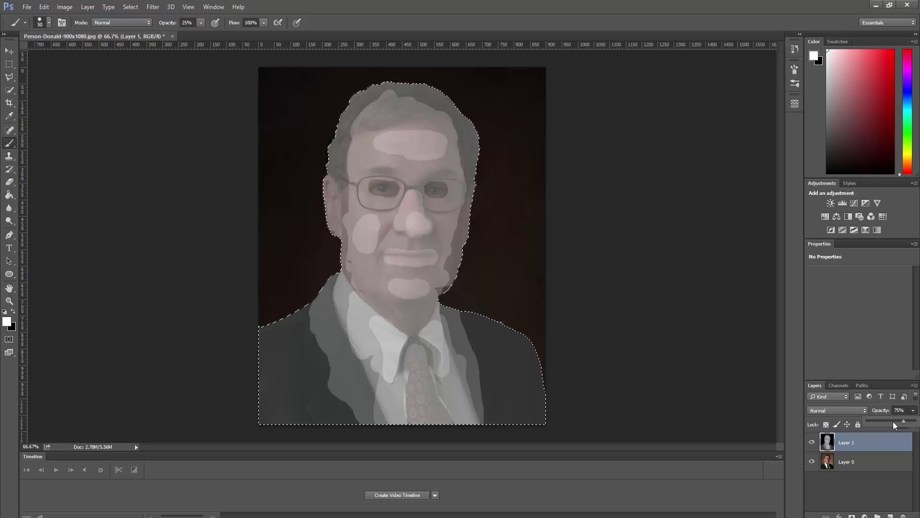
drag(908, 425, 916, 421)
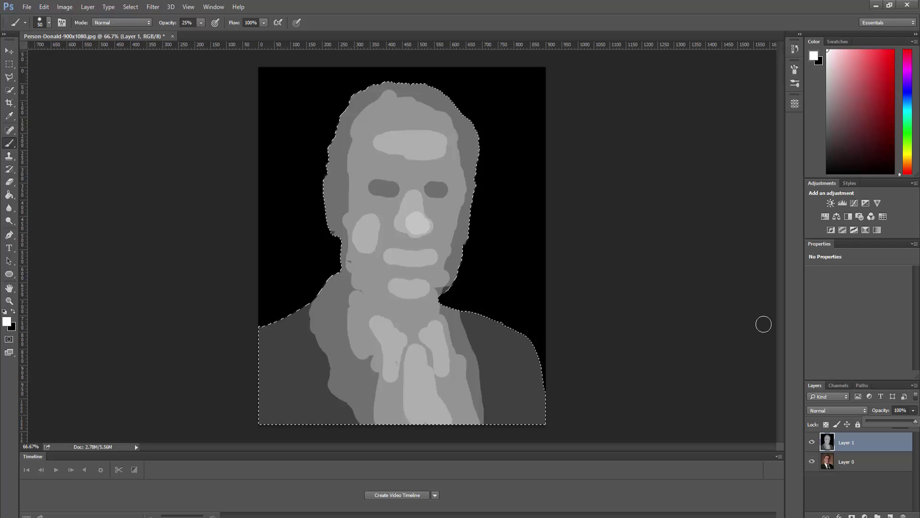
key(ctrl+d)
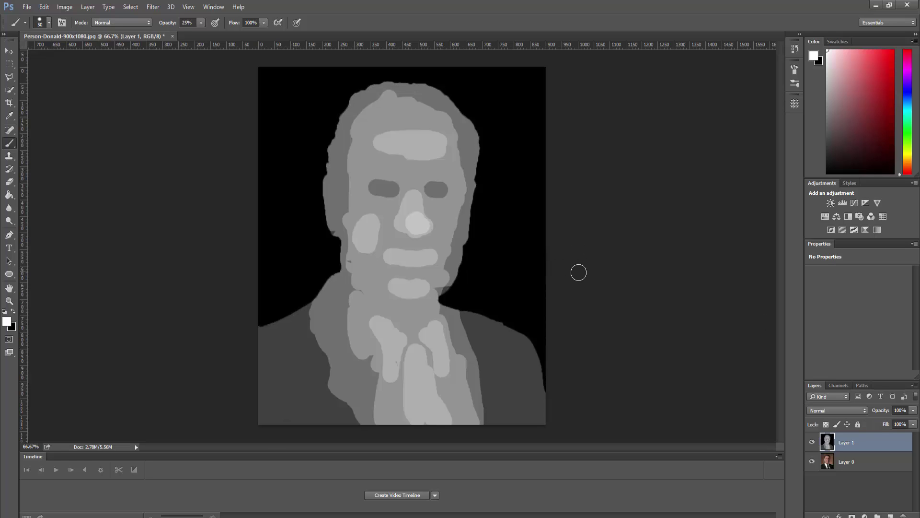
- Soften the grayscale map on Layer 1 with a Gaussian Blur of 5.7 pixels radius
click(153, 6)
mouse_move(210, 123)
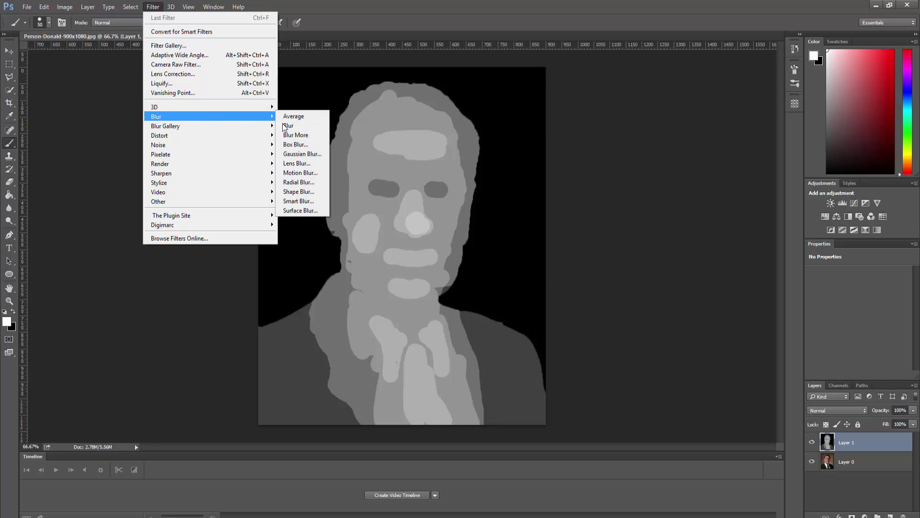
click(302, 154)
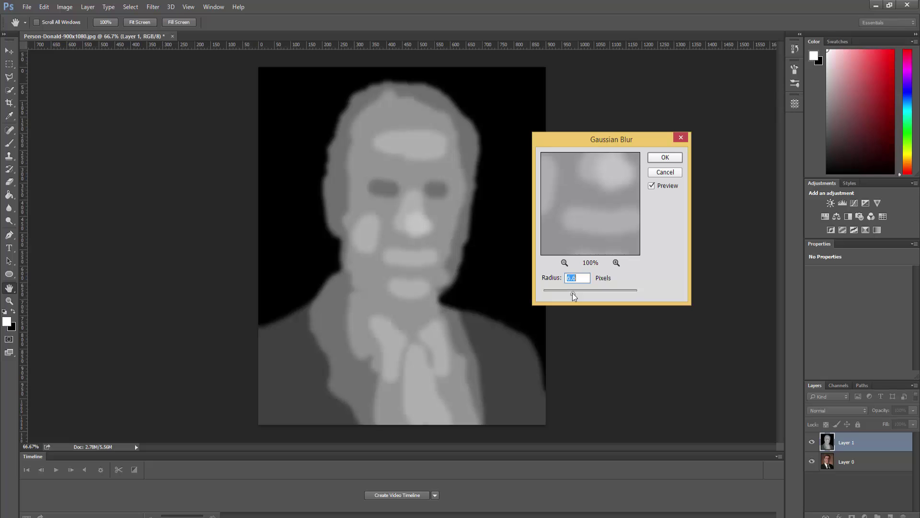
text(0.1)
key(Tab)
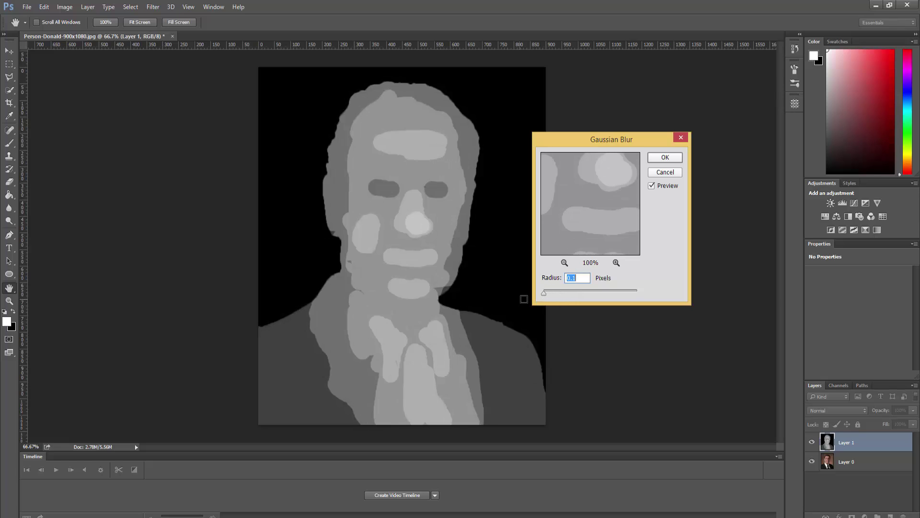
drag(545, 295, 572, 294)
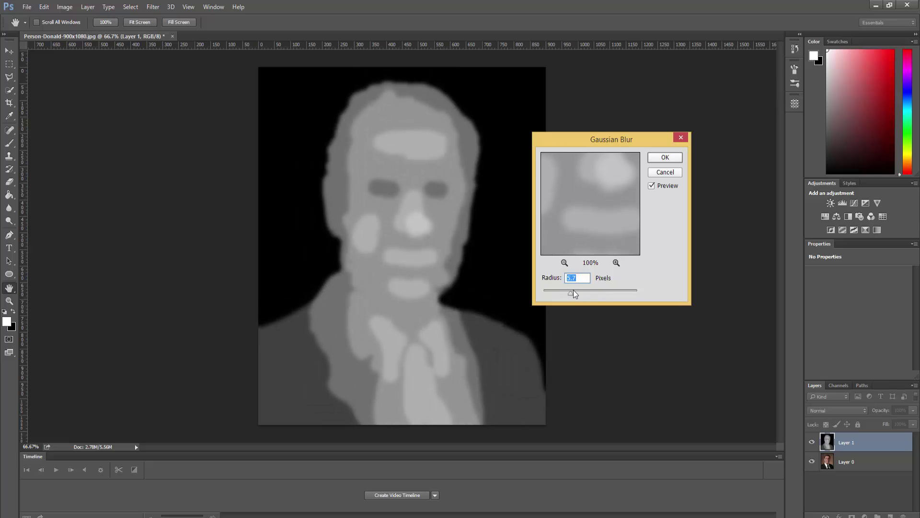
click(666, 158)
key(b)
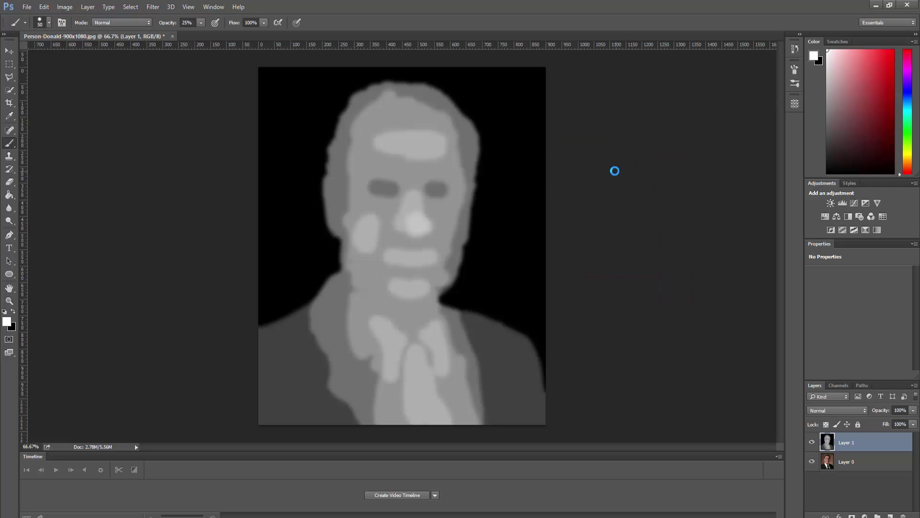
- Save the layered document to the Desktop in Photoshop PSD format with layers and Maximize Compatibility on
key(ctrl+shift+s)
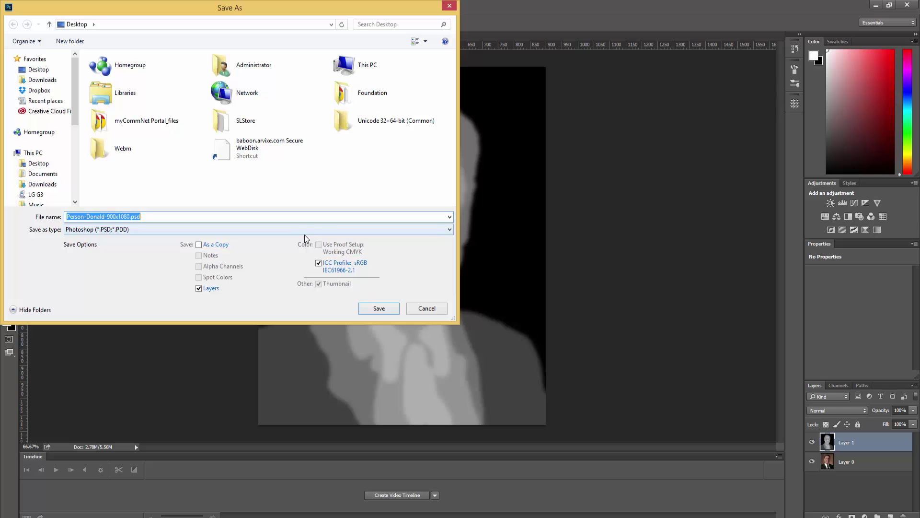
click(379, 308)
click(570, 163)
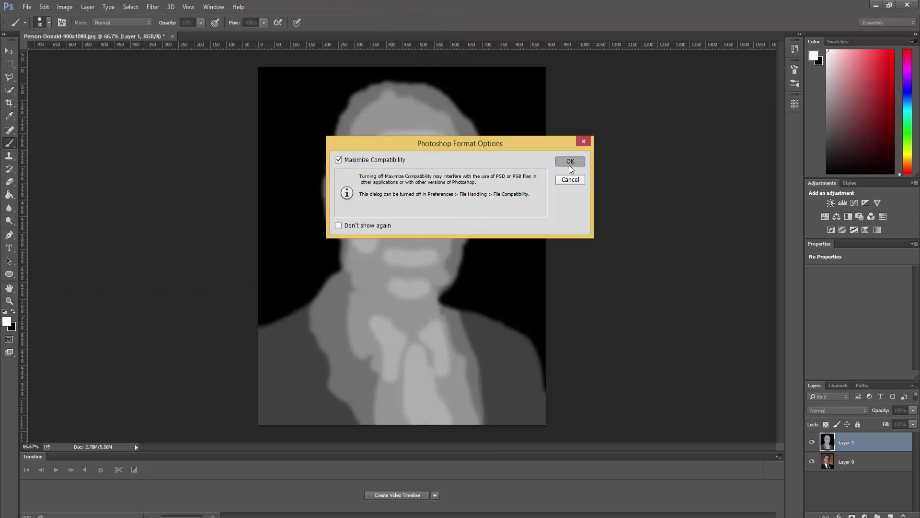
- Switch to After Effects and import the PSD from the desktop as Composition - Retain Layer Sizes, merging layer styles into footage
click(874, 7)
click(516, 7)
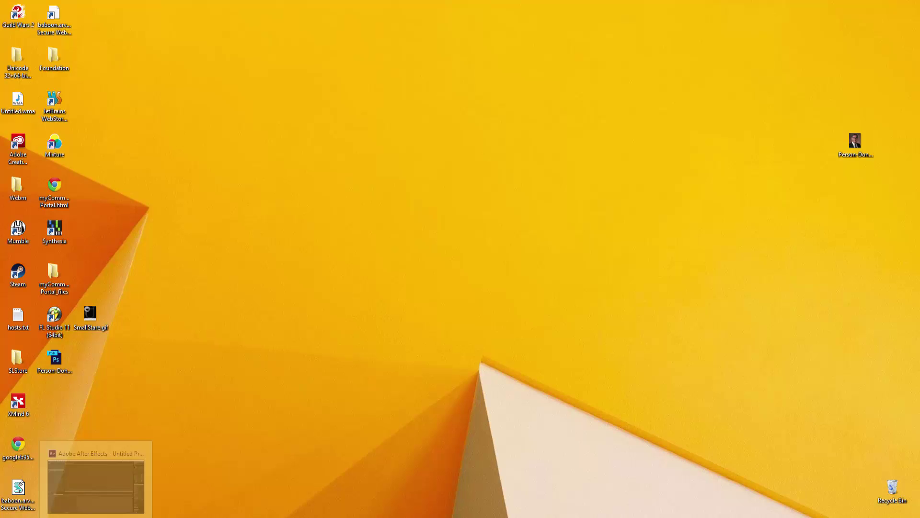
key(alt+Tab)
drag(568, 7, 915, 93)
drag(46, 373, 539, 216)
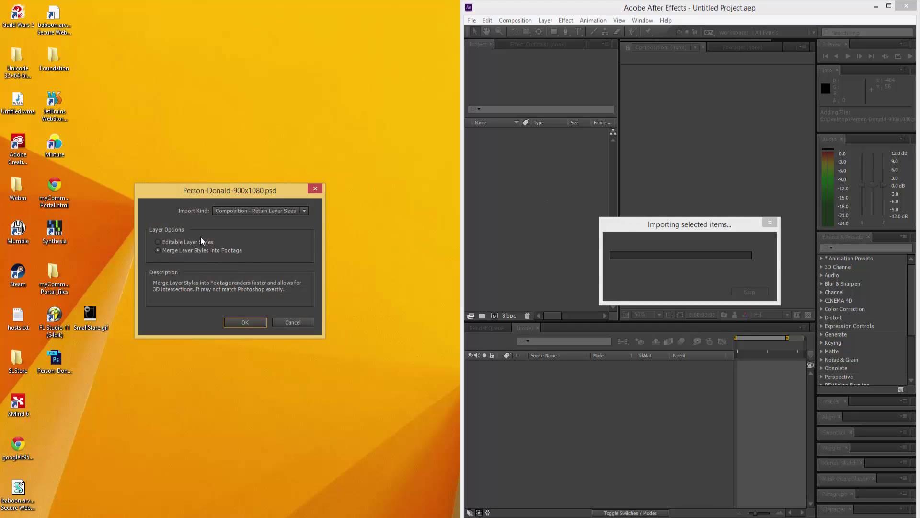
click(275, 211)
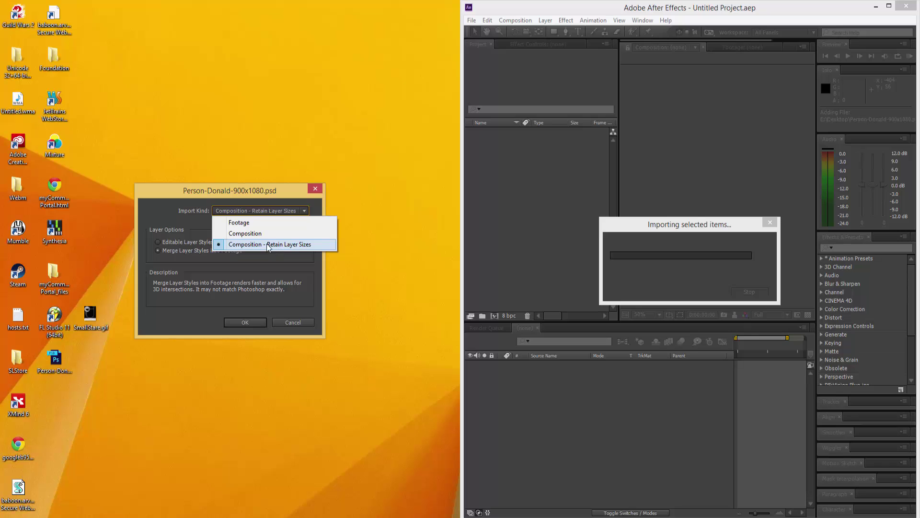
click(254, 322)
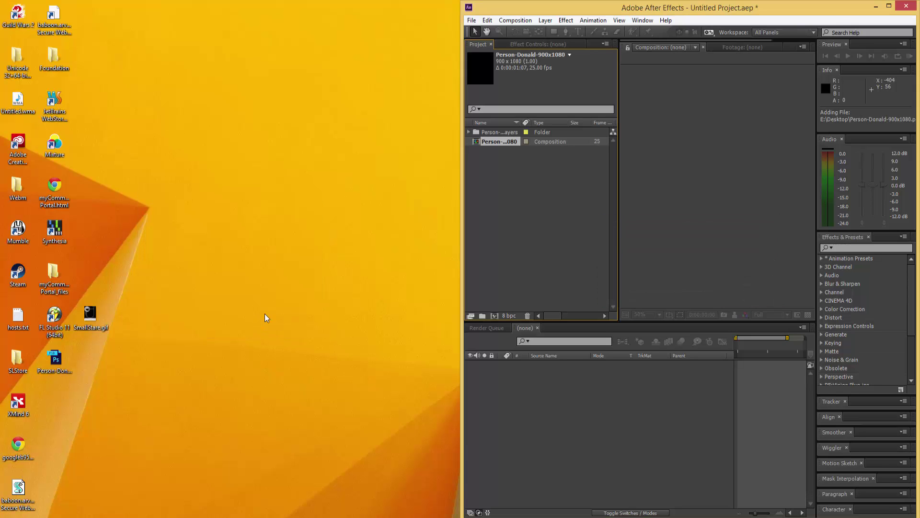
- Open the imported composition in the maximized After Effects window and hide Layer 1 so the portrait shows
double_click(498, 142)
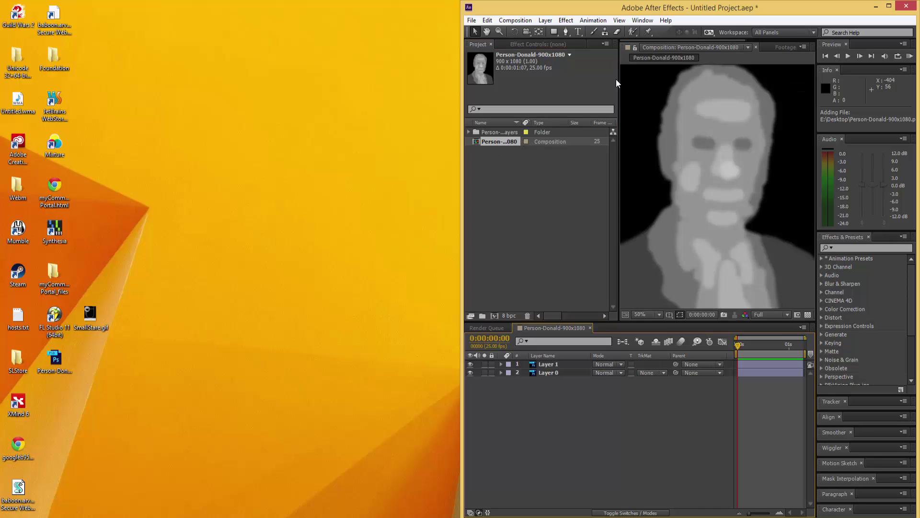
click(889, 6)
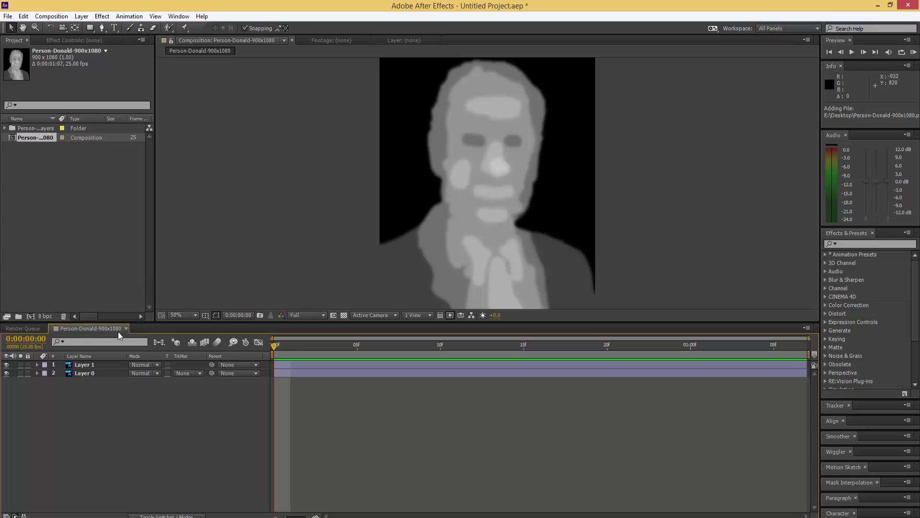
click(7, 365)
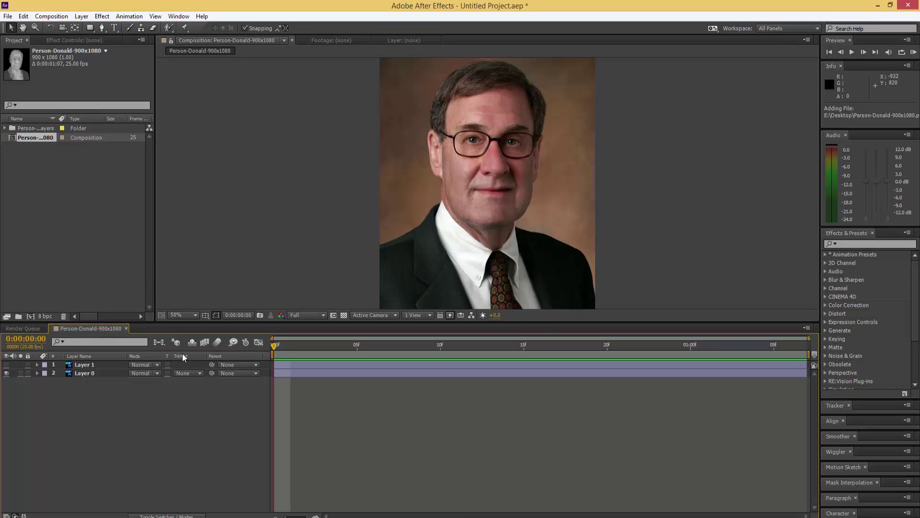
- Find the Displacement Map effect by searching "displa" and apply it to Layer 0
click(851, 245)
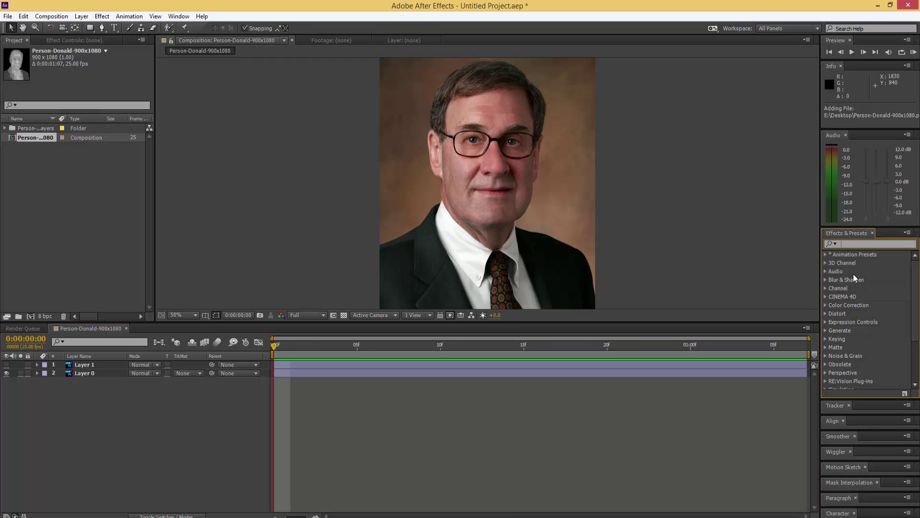
text(displa)
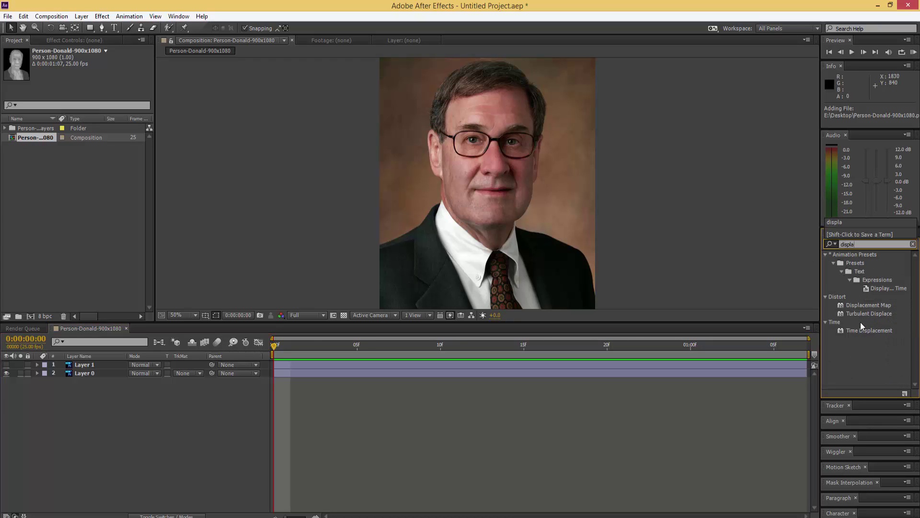
click(867, 305)
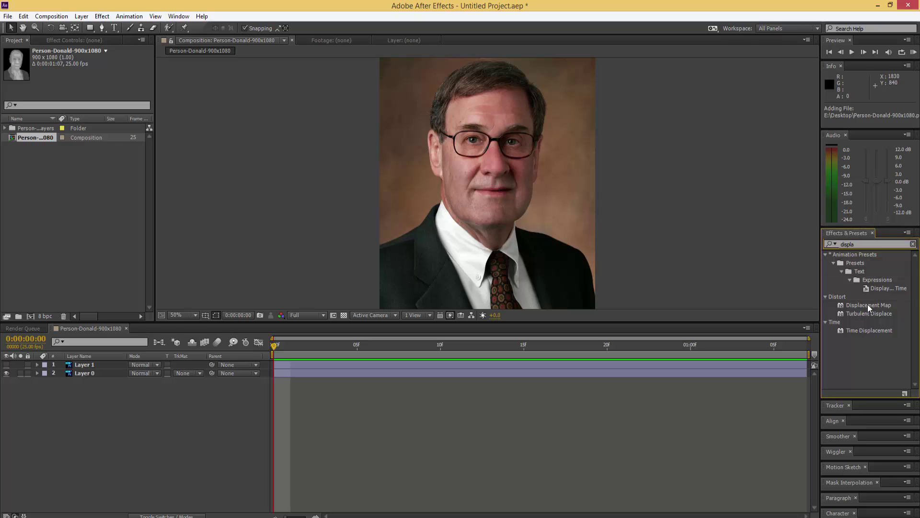
drag(867, 306, 93, 375)
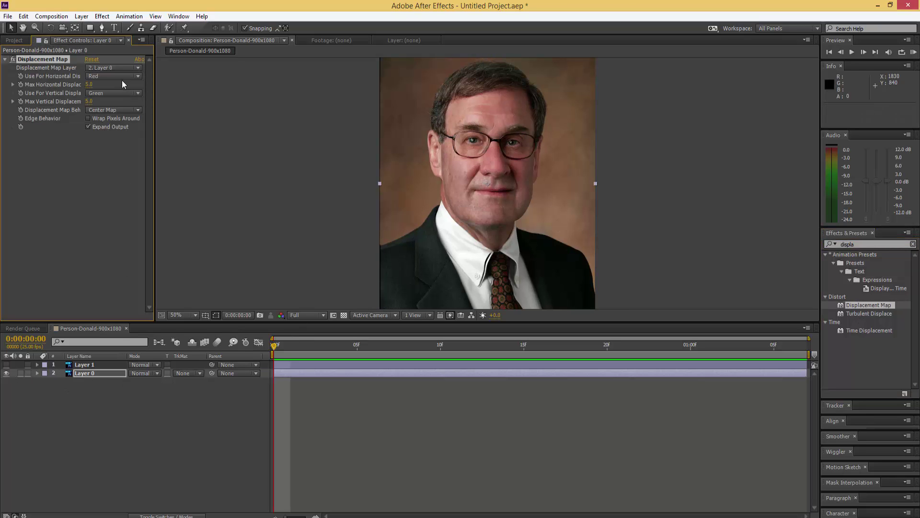
- Set Layer 1 as the displacement map layer and use Luminance for both horizontal and vertical displacement
click(111, 68)
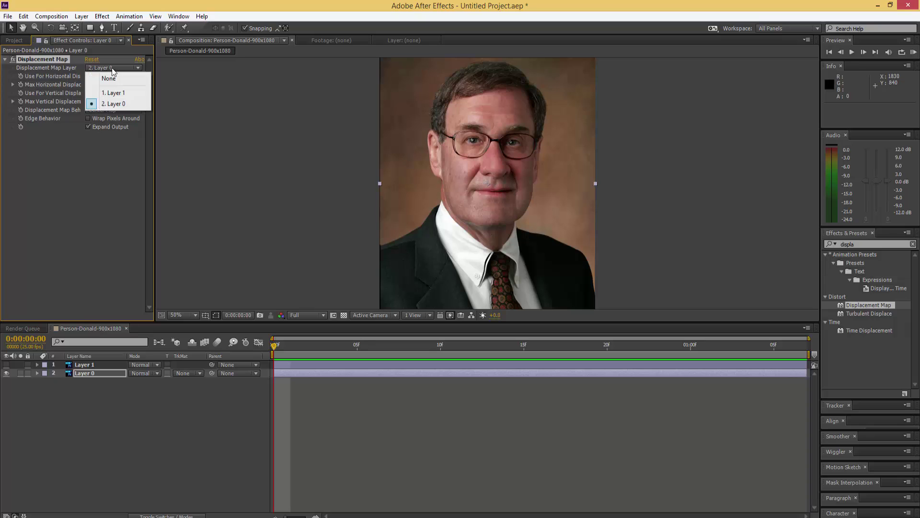
click(127, 94)
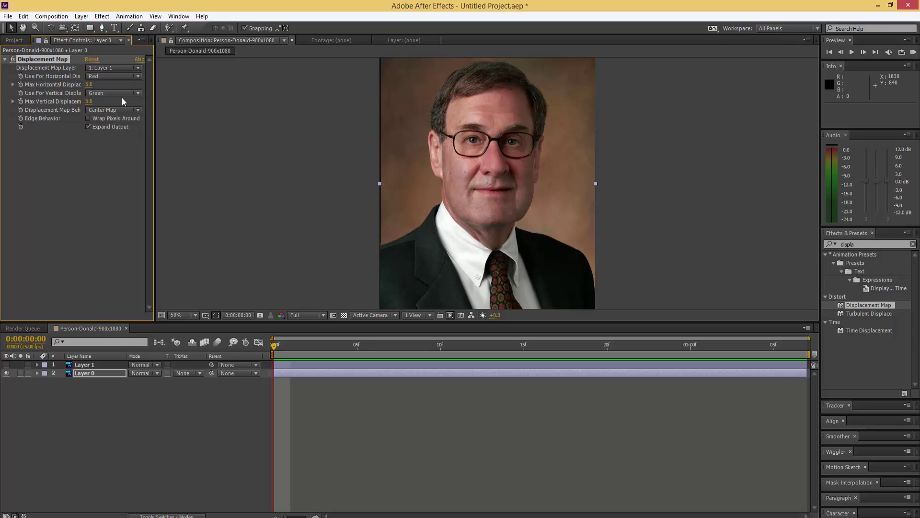
click(125, 76)
click(121, 130)
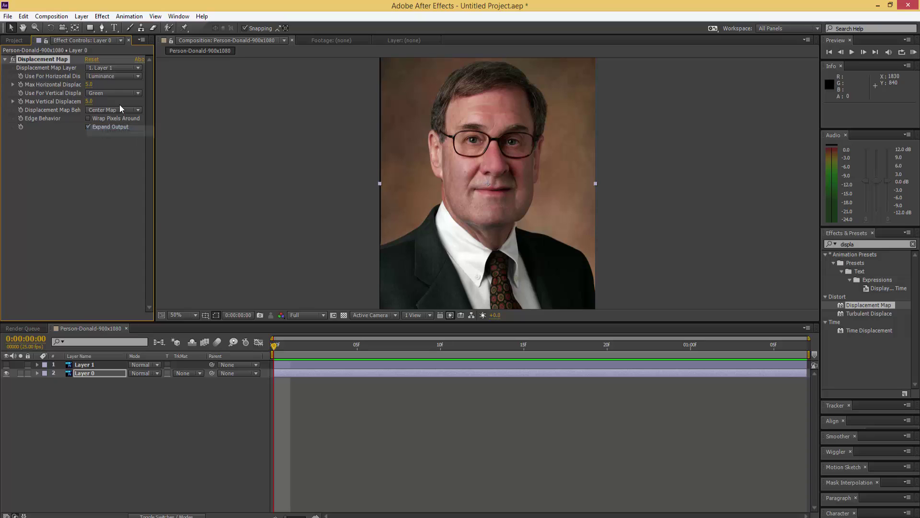
click(124, 92)
click(116, 147)
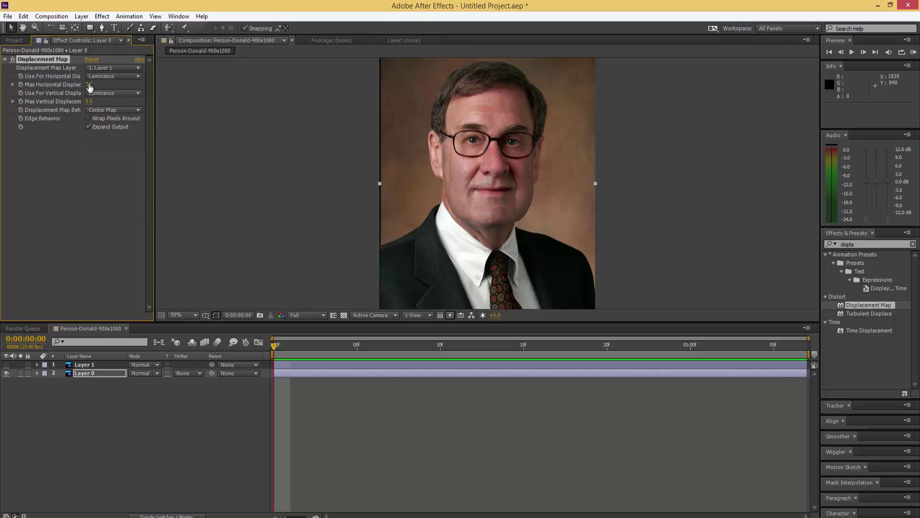
- Unlock Layer 1, set the portrait's maximum horizontal displacement to -15 and increase its maximum vertical displacement
mouse_move(89, 87)
mouse_down()
mouse_move(77, 85)
mouse_move(97, 93)
mouse_move(84, 102)
mouse_up()
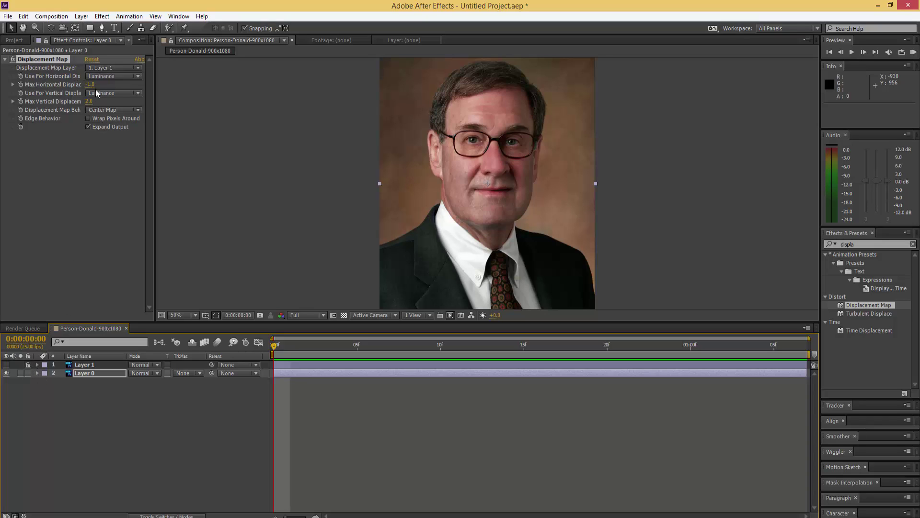
click(27, 364)
mouse_move(88, 86)
mouse_down()
mouse_move(80, 84)
mouse_move(85, 101)
mouse_move(98, 101)
mouse_up()
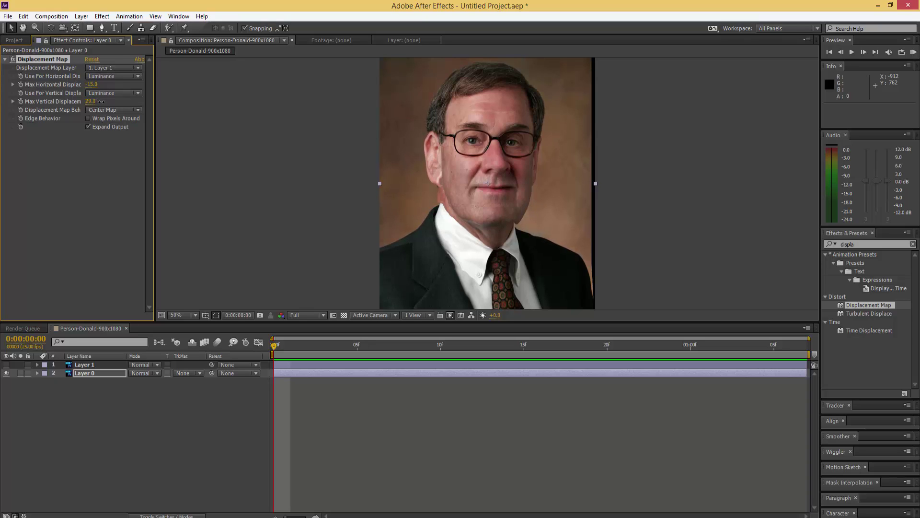
- Set the portrait's maximum vertical displacement to 15 and enable keyframing for both the horizontal and vertical maximum displacement
drag(101, 101, 96, 101)
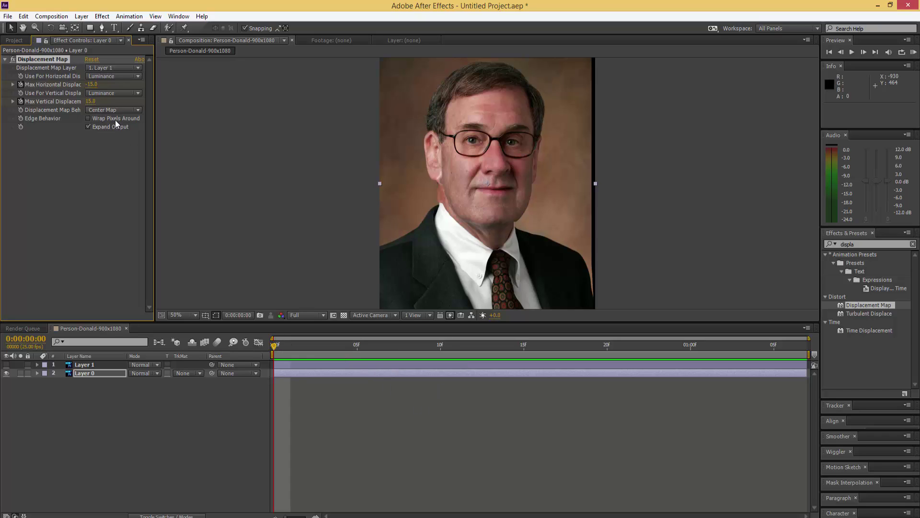
- Set the composition's duration to 0:00:05:00
click(52, 18)
click(65, 39)
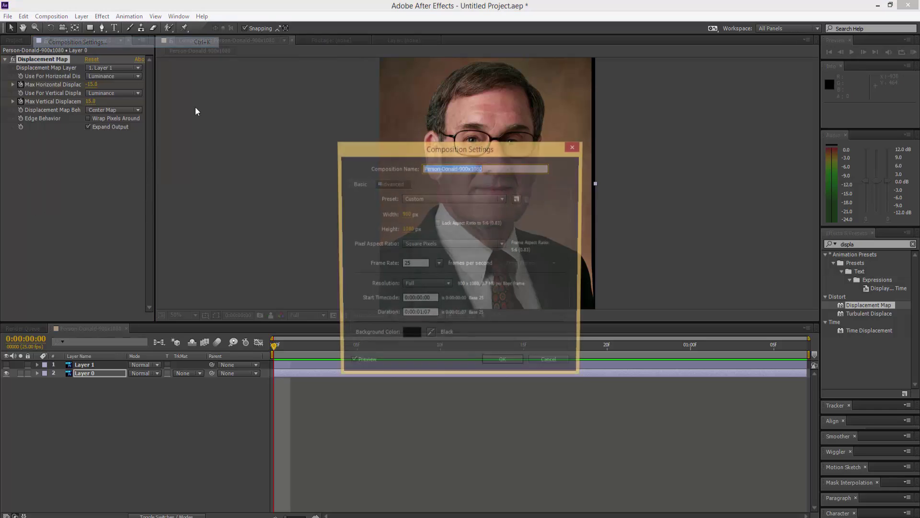
drag(418, 315, 444, 317)
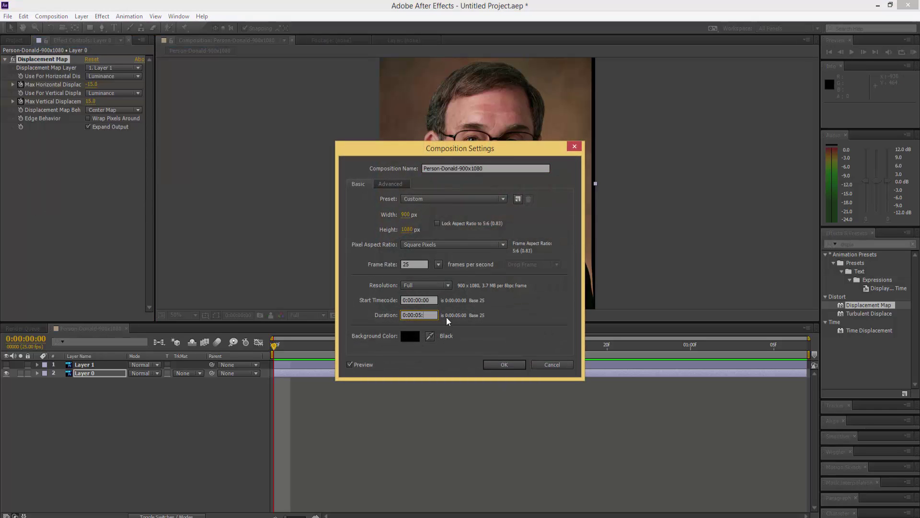
key(Return)
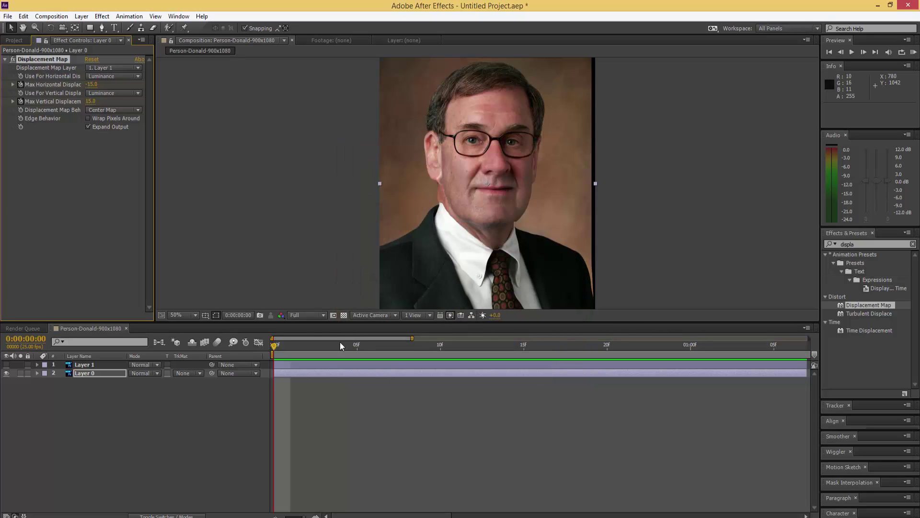
- Extend Layer 1 and Layer 0 together so both span the full five seconds of the composition
drag(412, 338, 809, 337)
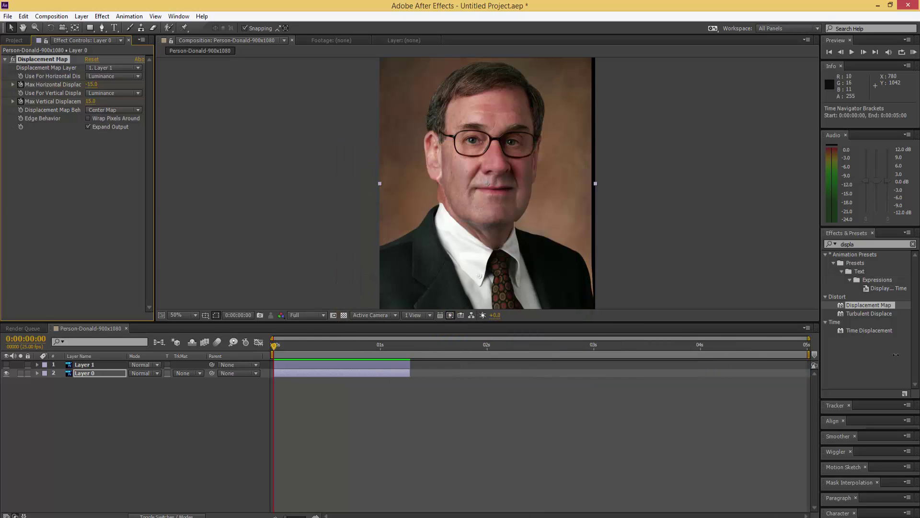
click(403, 368)
shift+click(401, 374)
drag(409, 373, 809, 373)
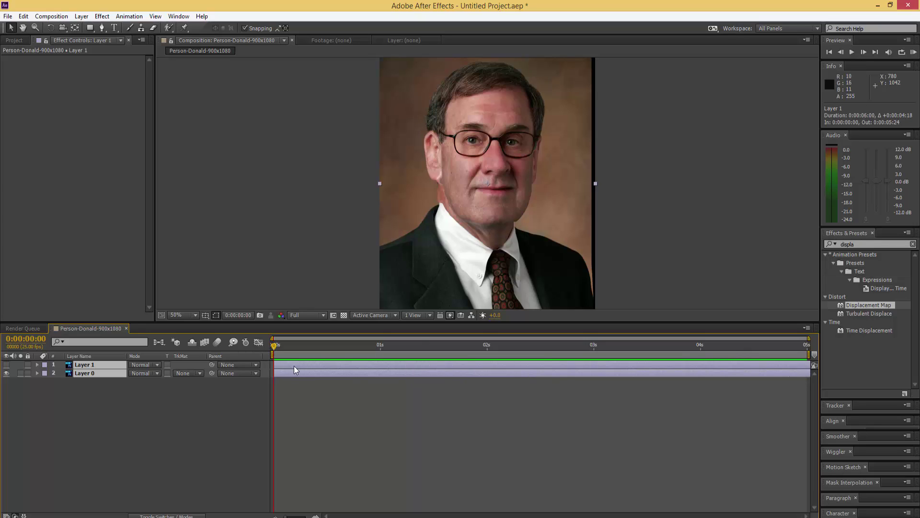
- Reveal Layer 0's keyframes and copy both starting displacement keyframes to the last frame, 0:00:04:24
click(308, 398)
click(310, 373)
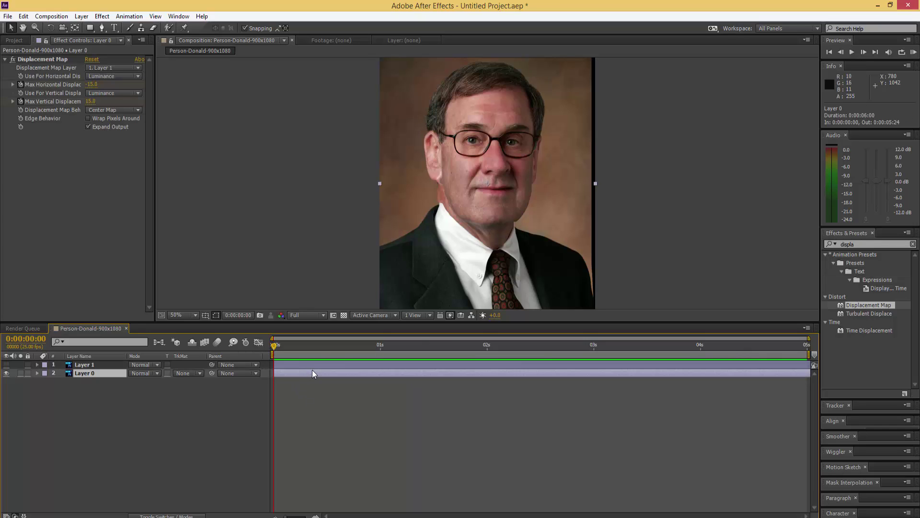
key(u)
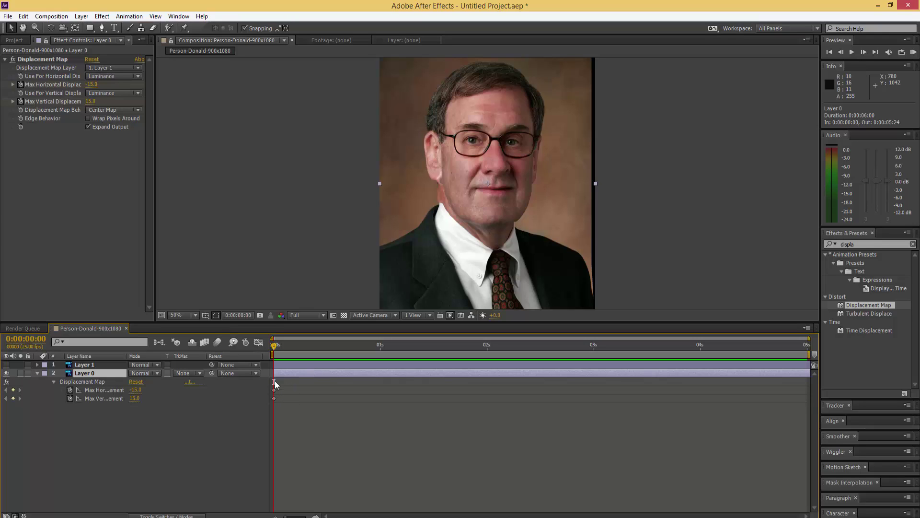
drag(292, 411, 268, 381)
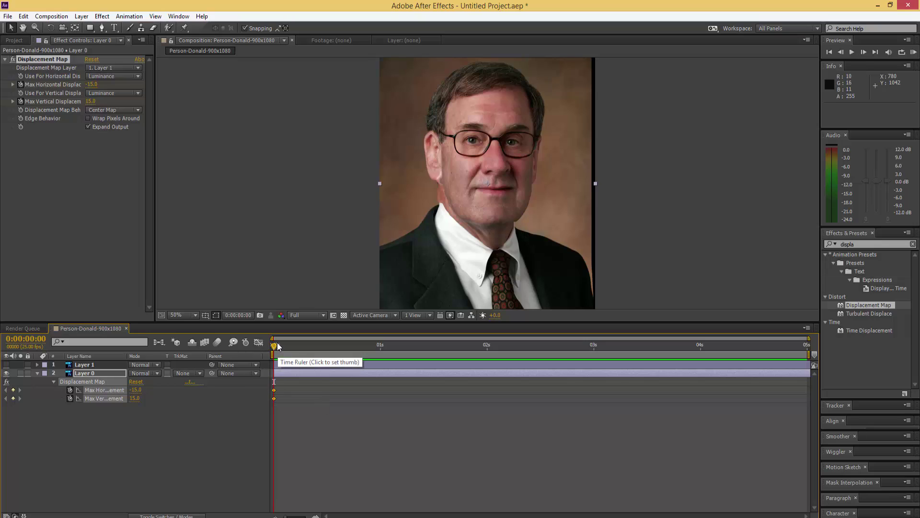
key(ctrl+c)
drag(277, 346, 839, 371)
key(ctrl+v)
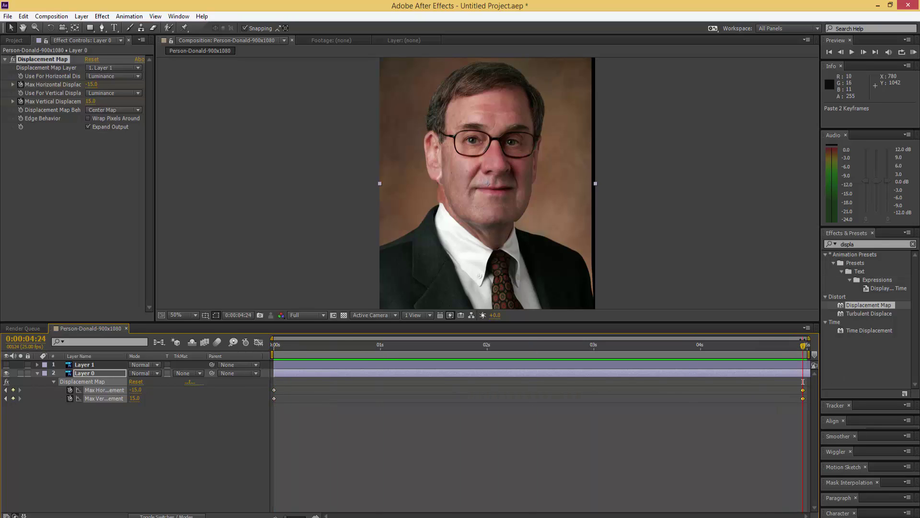
- Keyframe the maximum horizontal and vertical displacement at 5 and -12 at 1 second, and at about 9.9 and 20.8 at 2 seconds
drag(793, 345, 380, 360)
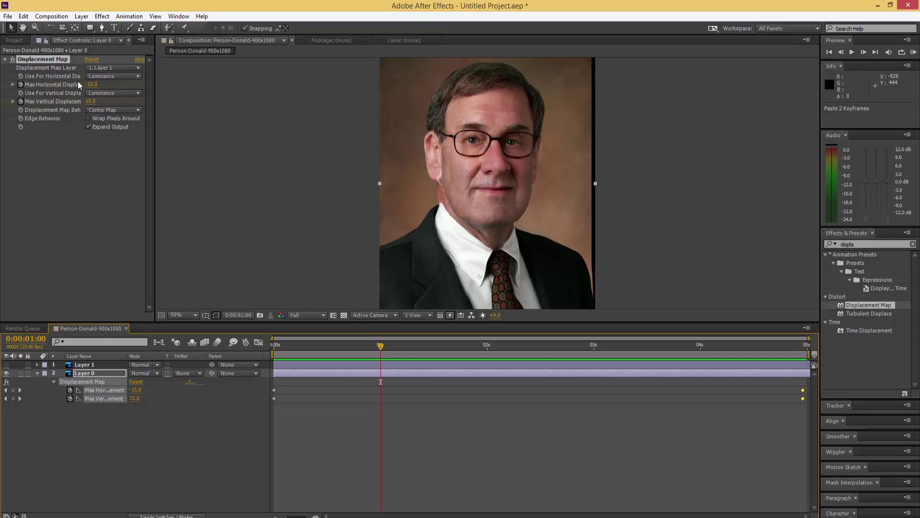
drag(91, 85, 78, 102)
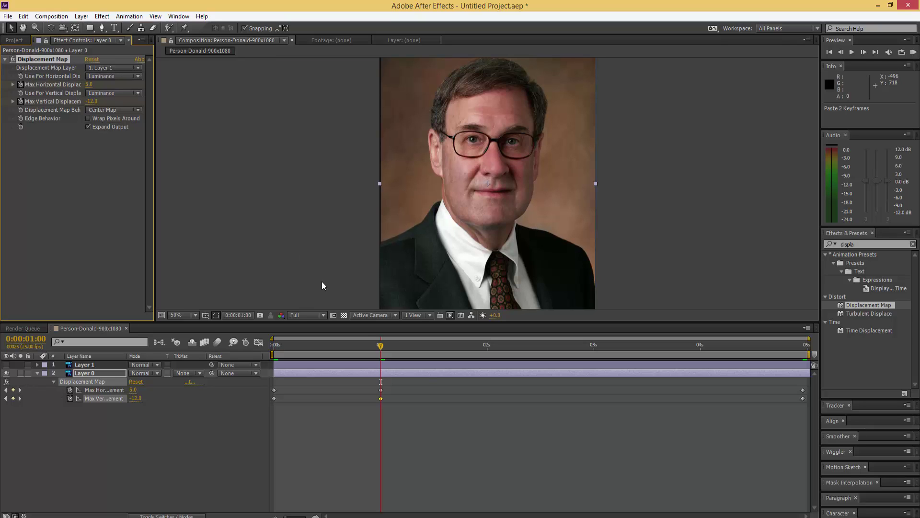
drag(381, 345, 487, 345)
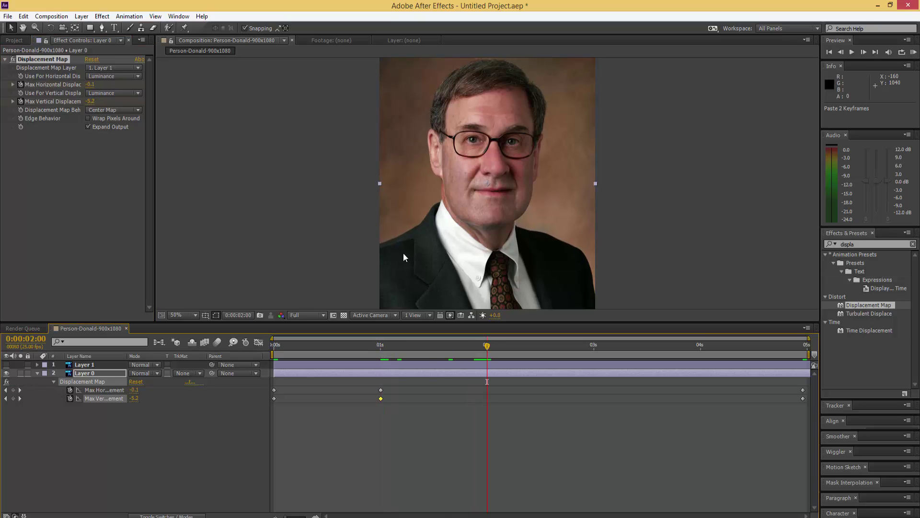
mouse_move(89, 85)
mouse_down()
mouse_move(104, 88)
mouse_move(87, 102)
mouse_move(108, 104)
mouse_move(88, 84)
mouse_move(84, 103)
mouse_move(93, 83)
mouse_up()
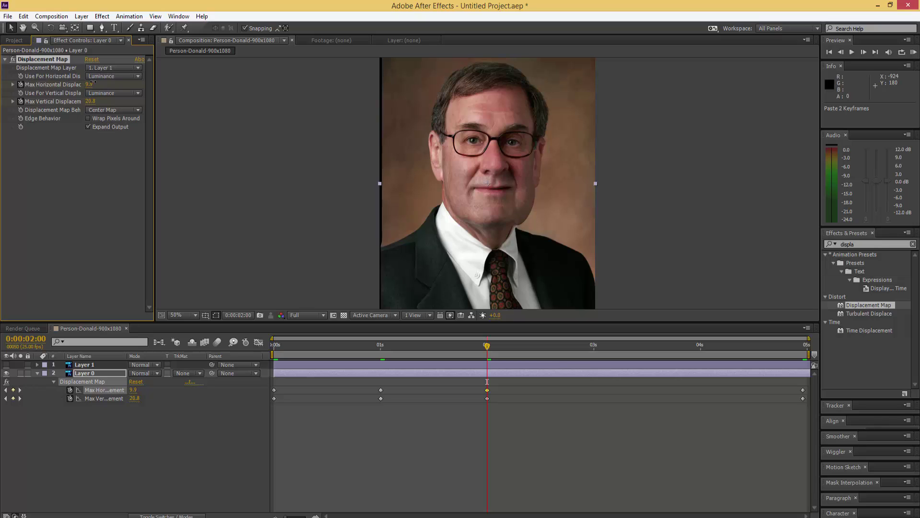
- Keyframe the maximum horizontal and vertical displacement at about -19.1 and -24.1 at 3 seconds, and set both to 0 at 4 seconds
drag(487, 346, 596, 329)
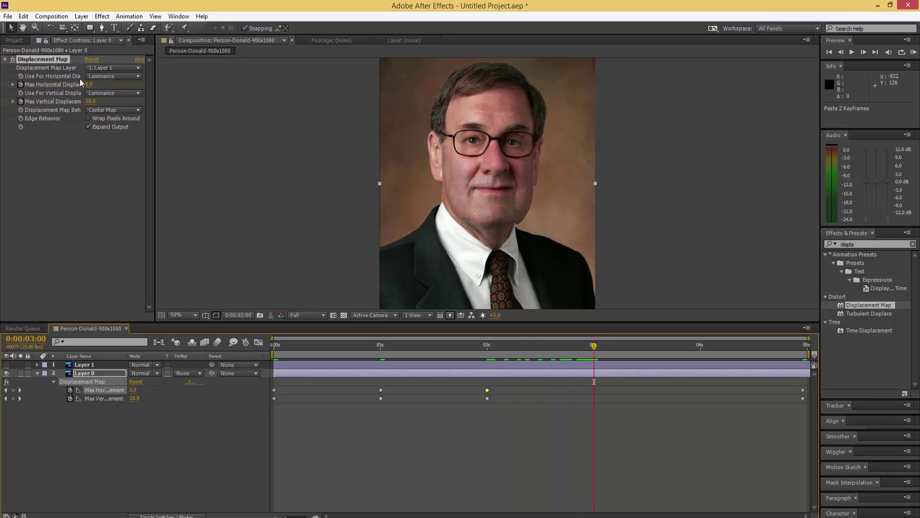
drag(94, 85, 68, 101)
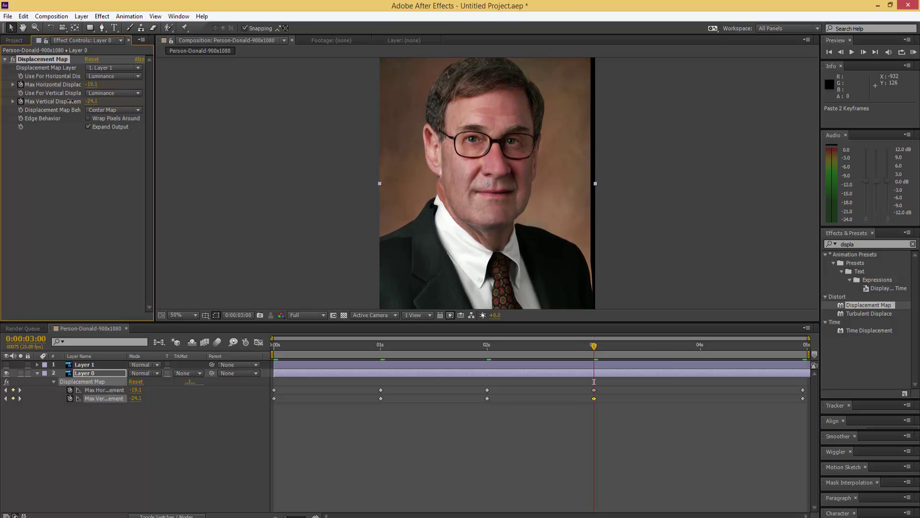
drag(593, 346, 703, 353)
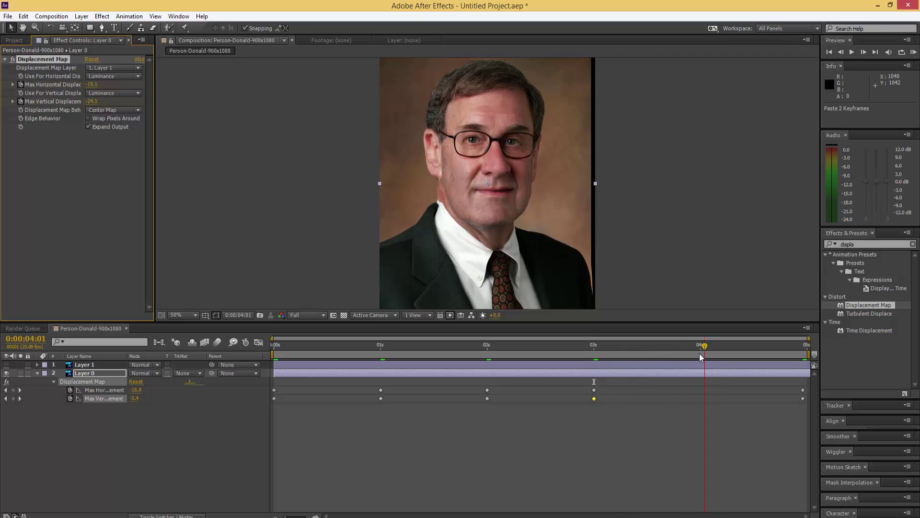
click(95, 85)
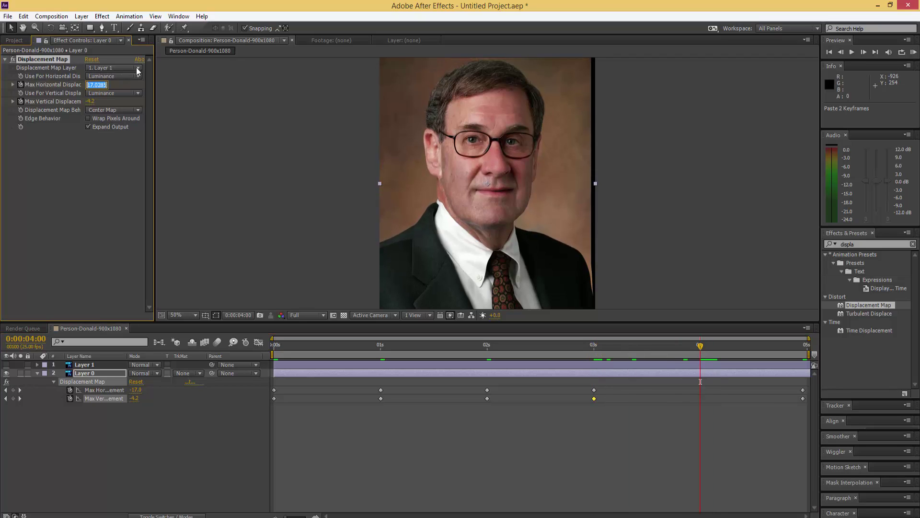
text(0)
key(Return)
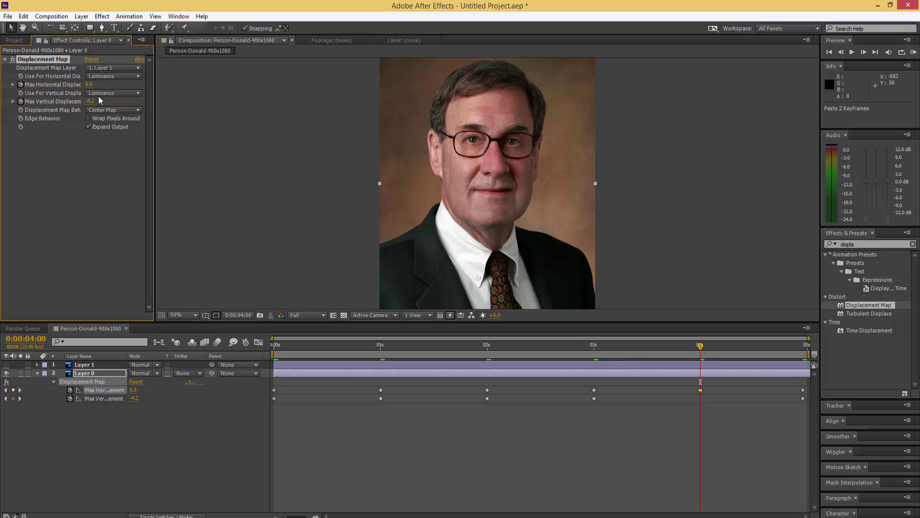
click(89, 101)
text(0)
key(Return)
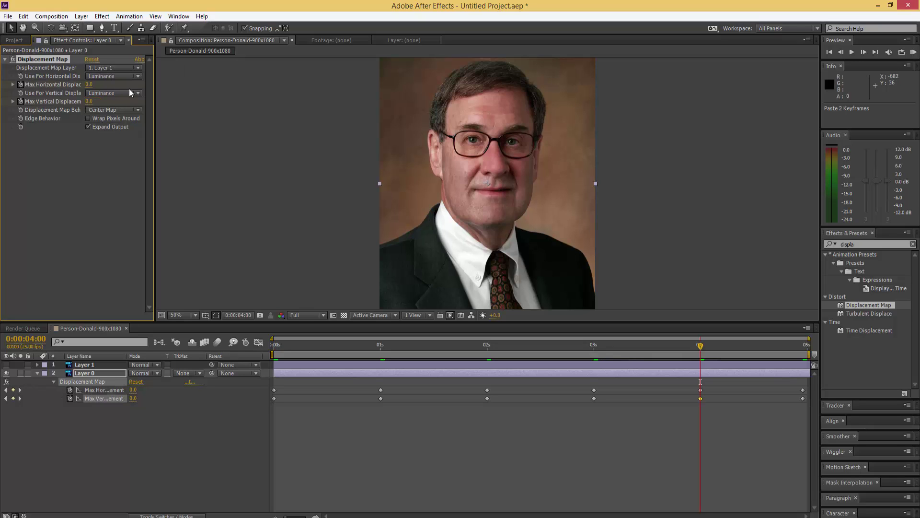
- Preview the displacement animation and return the playhead to the start
key(KP_0)
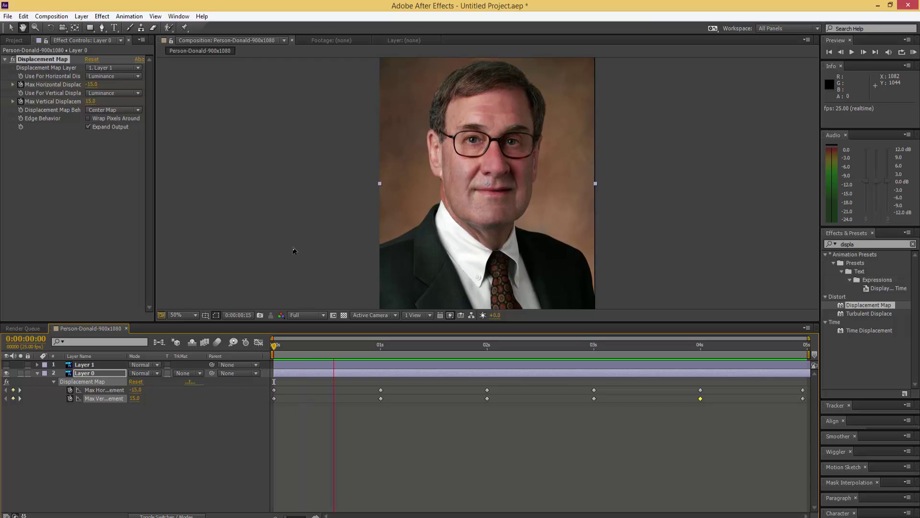
key(space)
drag(398, 345, 258, 353)
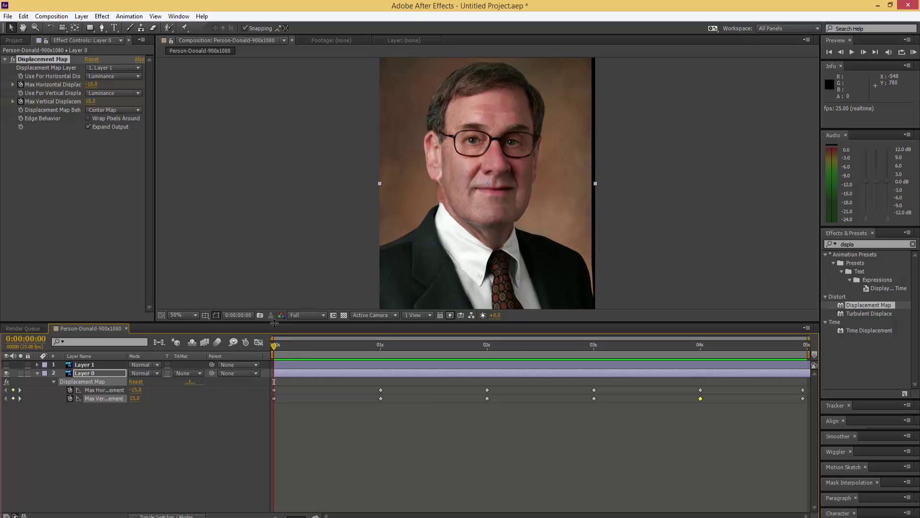
- Scale Layer 1 and Layer 0 together to 111% to hide the displaced edges, and preview the result from the start
shift+click(94, 365)
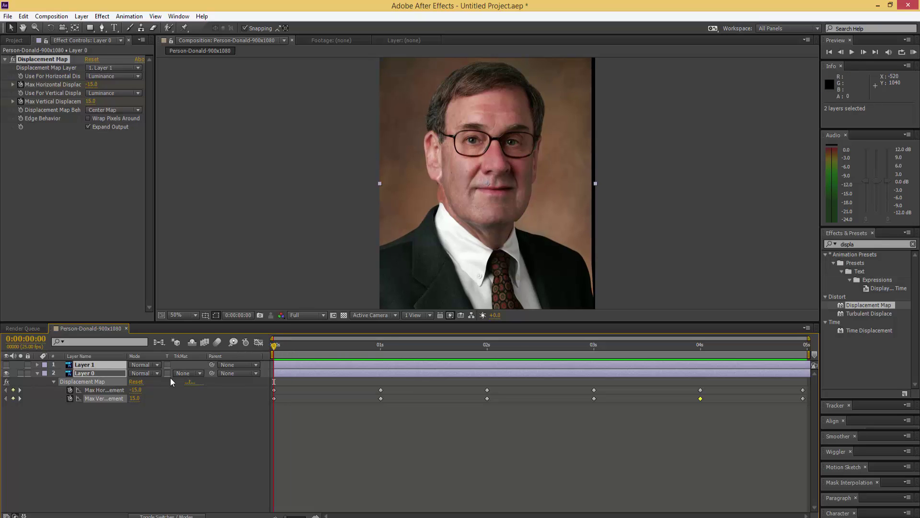
key(s)
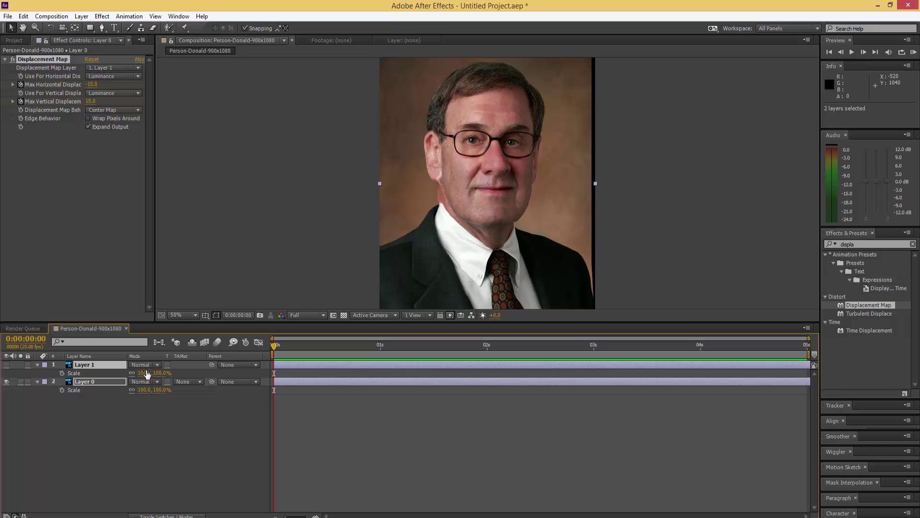
drag(146, 372, 153, 372)
key(space)
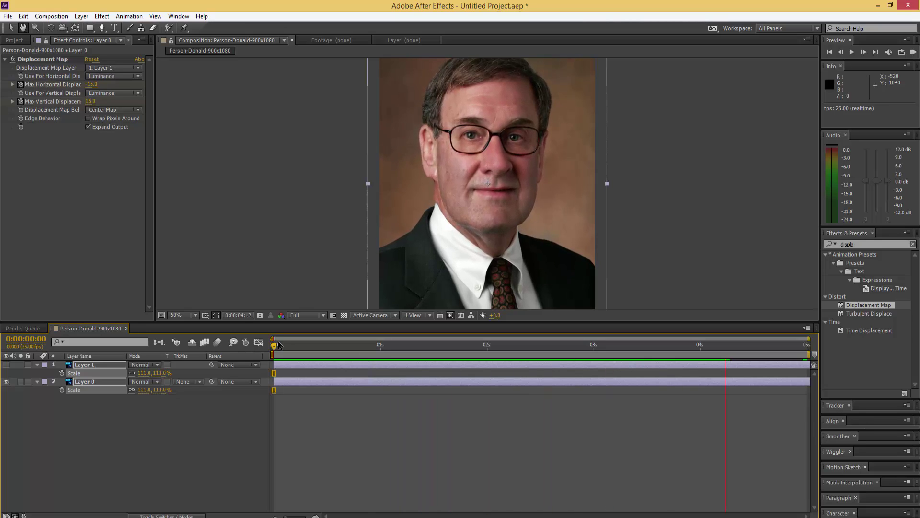
key(space)
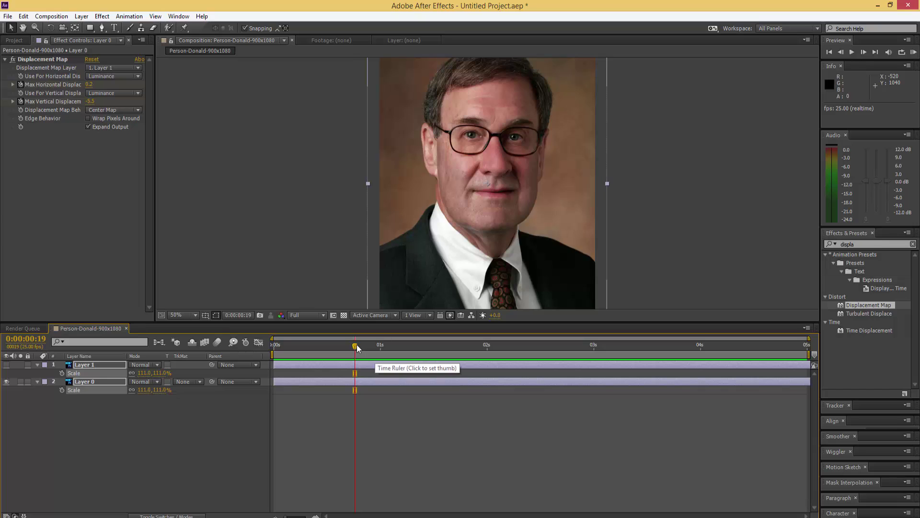
drag(324, 344, 269, 350)
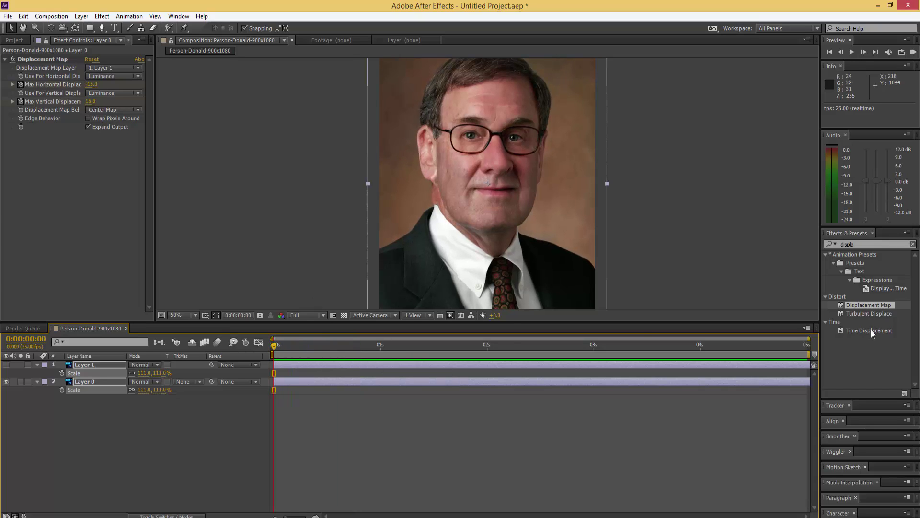
drag(873, 314, 178, 301)
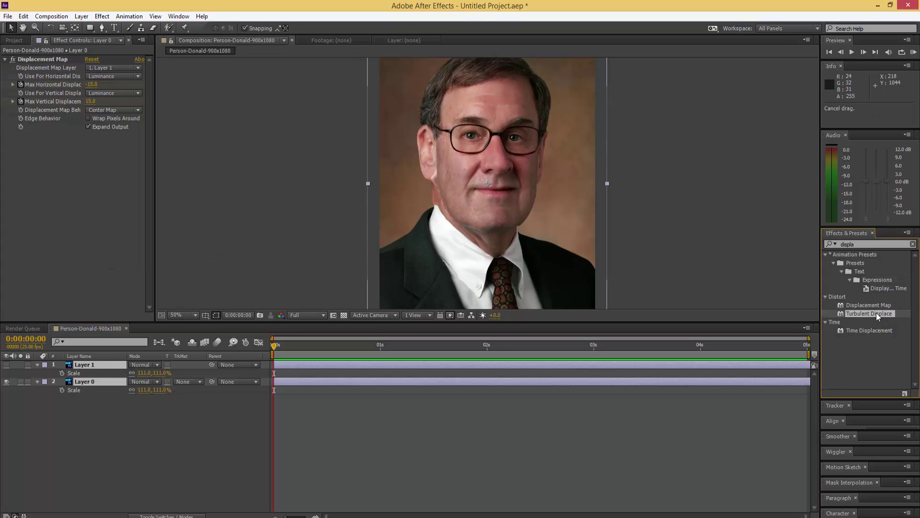
click(82, 16)
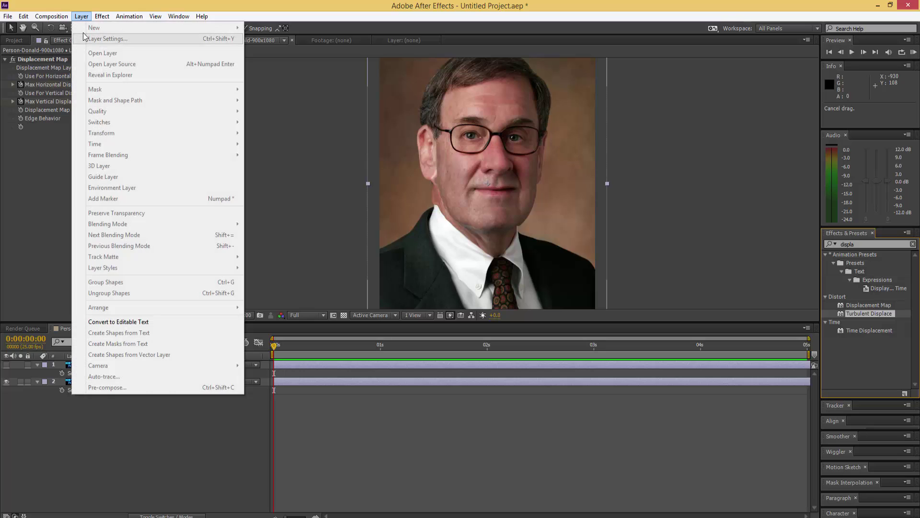
click(61, 188)
- Add a new adjustment layer above the portrait layers
click(57, 432)
click(81, 16)
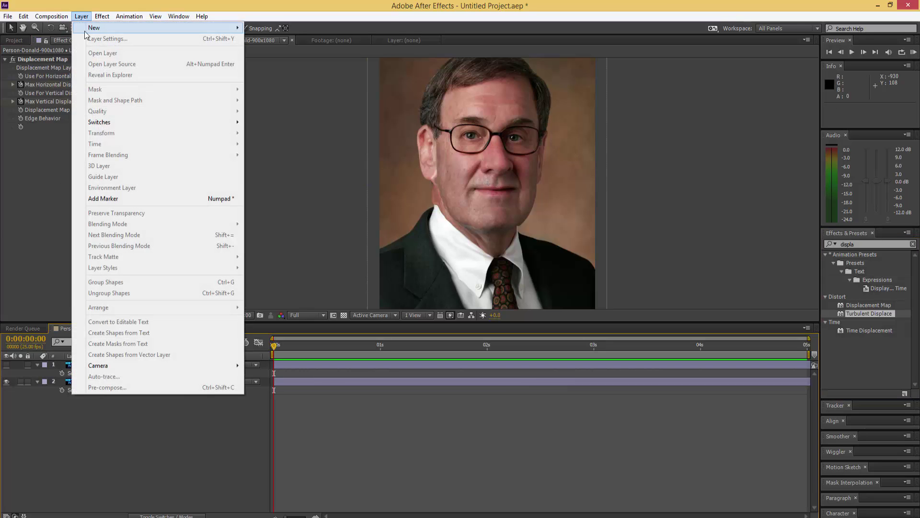
mouse_move(92, 30)
click(310, 94)
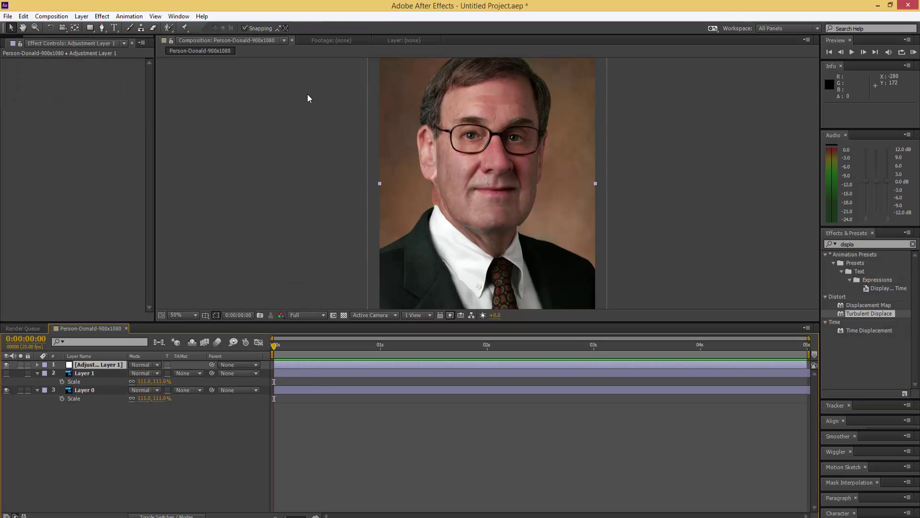
- Rename the adjustment layer as wobblylize and apply the Turbulent Displace effect to it
right_click(116, 369)
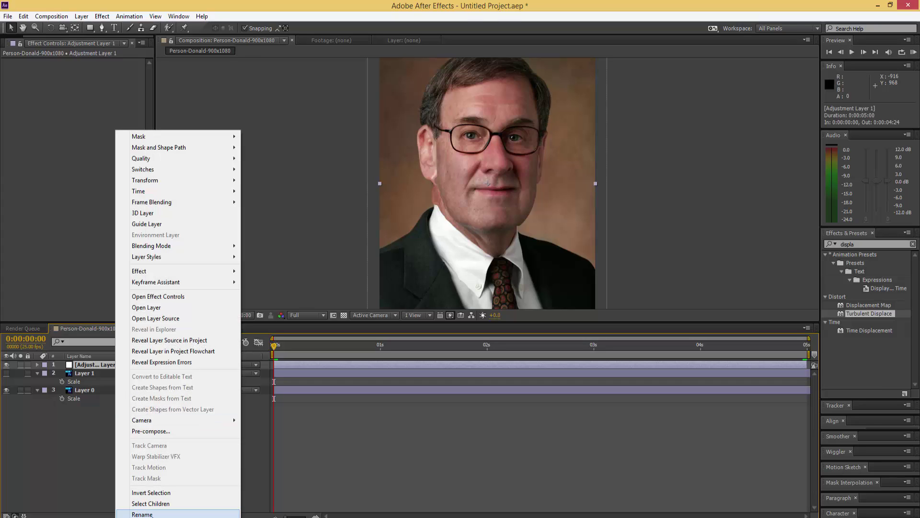
click(153, 512)
text(wo)
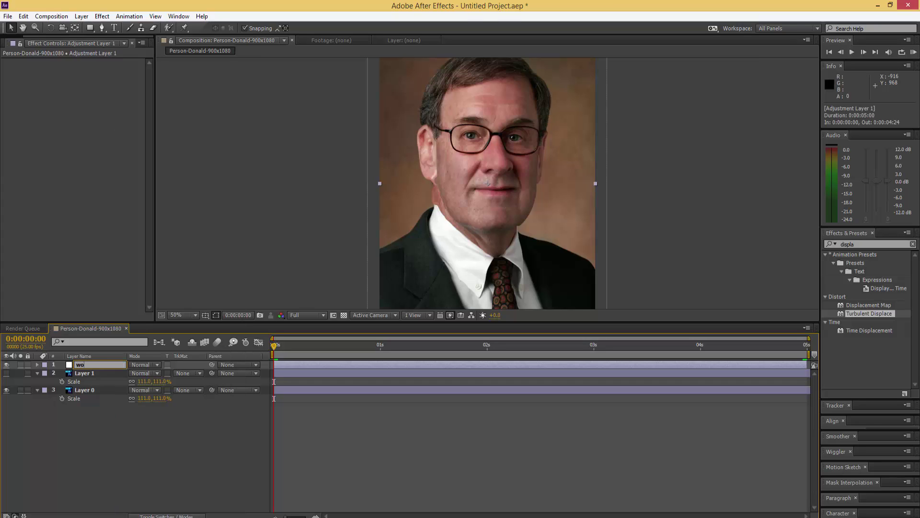
text(bblylize)
key(Return)
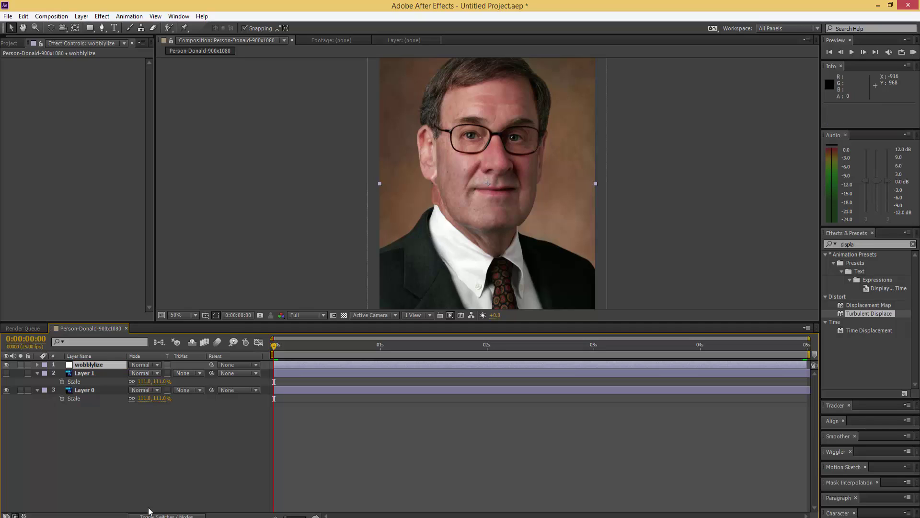
drag(875, 314, 95, 97)
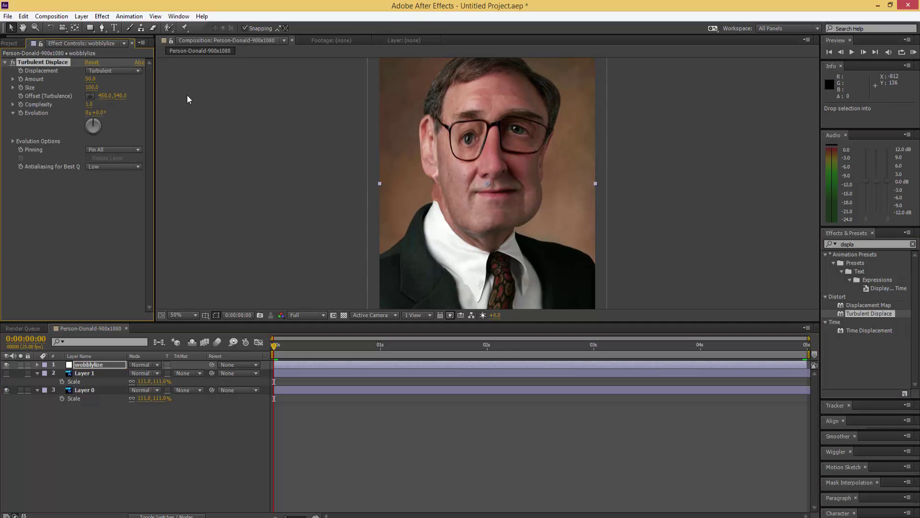
- Set the Turbulent Displace Amount to 5 on the wobblylize layer
click(90, 79)
text(5)
key(Return)
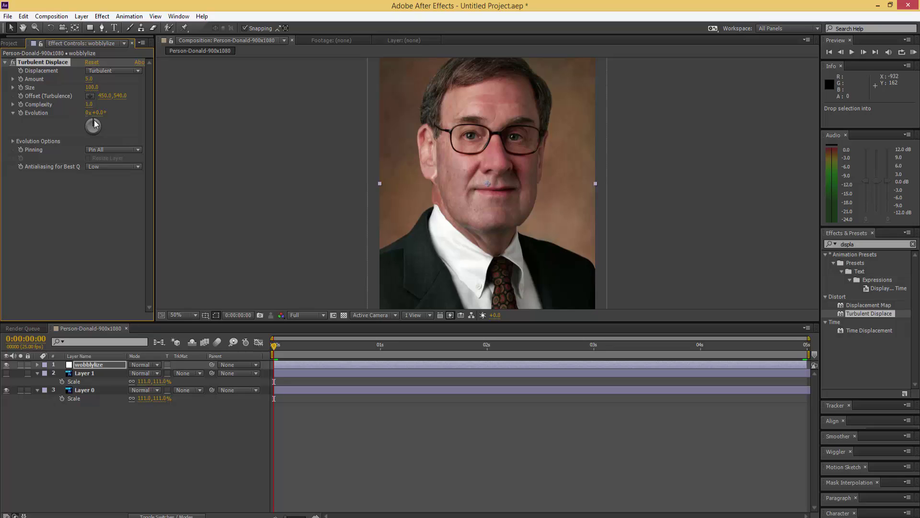
- Reset the Turbulent Displace Evolution to 0 and keyframe it at the start of the composition
mouse_move(95, 124)
mouse_down()
mouse_move(92, 141)
mouse_move(104, 138)
mouse_move(93, 126)
mouse_move(81, 131)
mouse_move(93, 144)
mouse_move(105, 132)
mouse_move(88, 126)
mouse_move(81, 149)
mouse_move(96, 103)
mouse_move(96, 138)
mouse_move(94, 123)
mouse_up()
text(0)
key(Return)
click(271, 353)
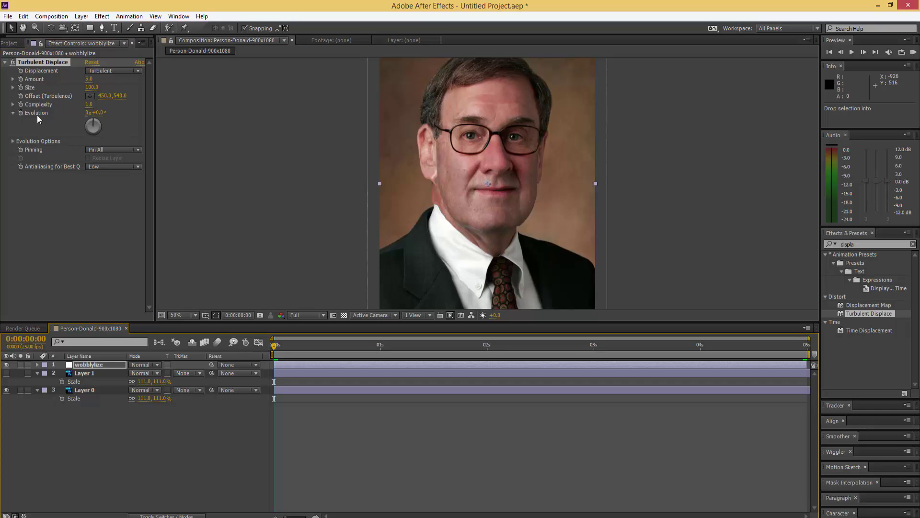
click(20, 113)
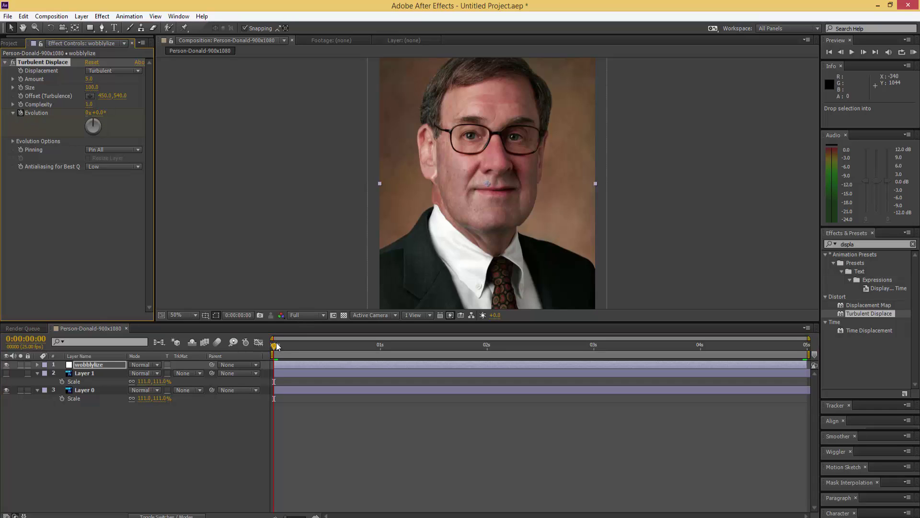
- Reveal the Evolution keyframe, copy it to 0:00:04:24, and add a keyframe of 5 revolutions at 0:00:02:08
drag(274, 344, 275, 345)
click(286, 363)
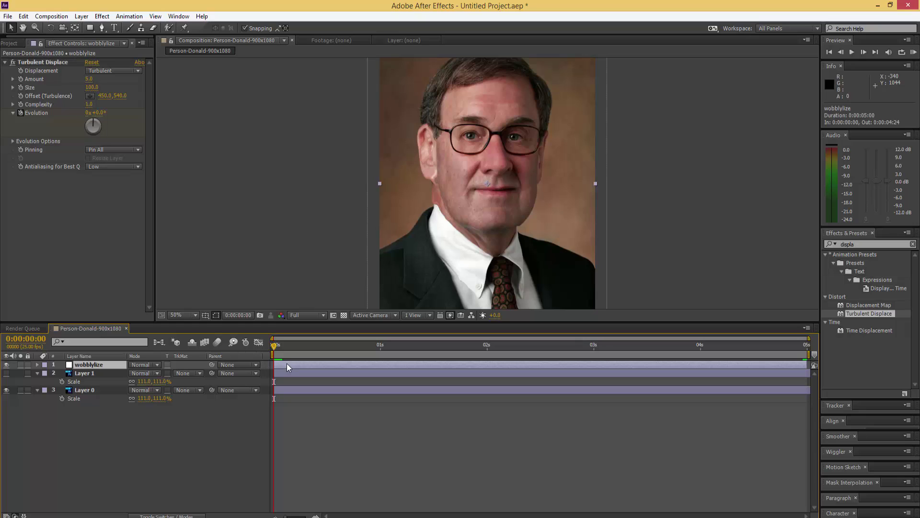
key(u)
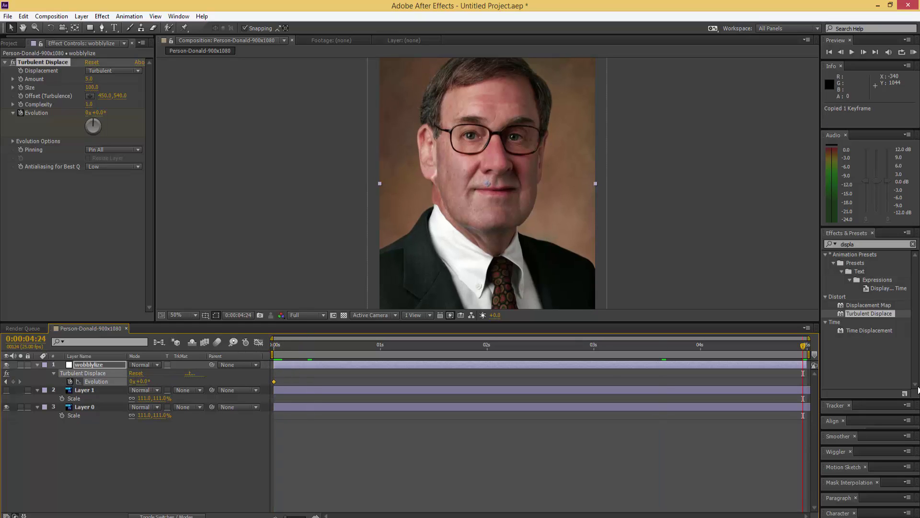
drag(805, 345, 521, 364)
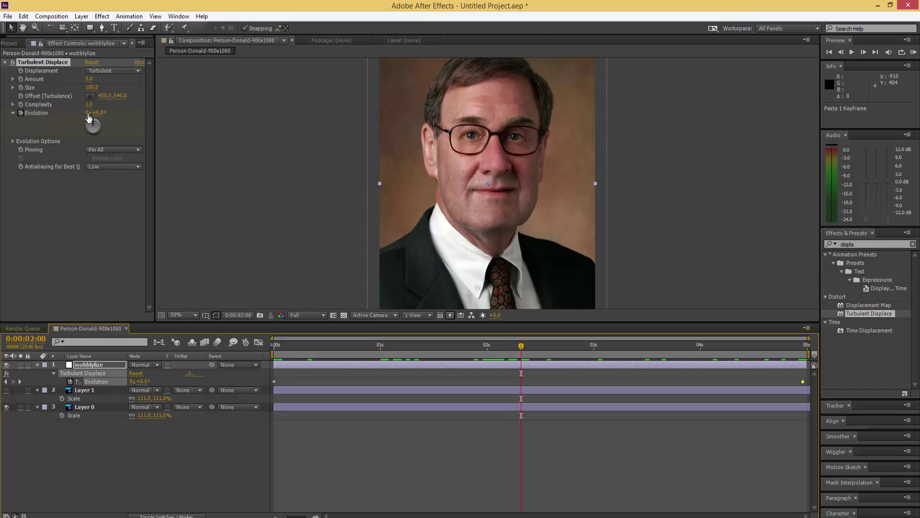
mouse_move(88, 116)
mouse_down()
mouse_move(95, 112)
mouse_move(77, 127)
mouse_up()
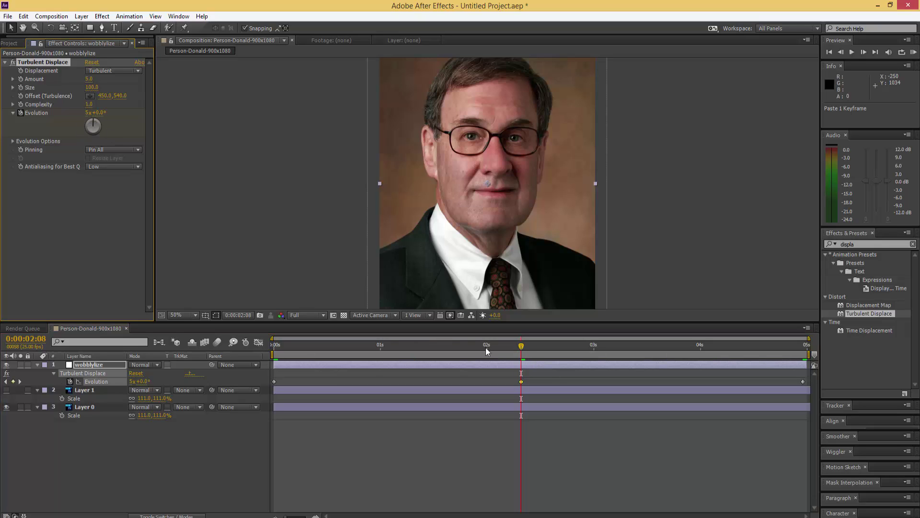
- Preview the animated wobble and return the playhead to the start
key(KP_0)
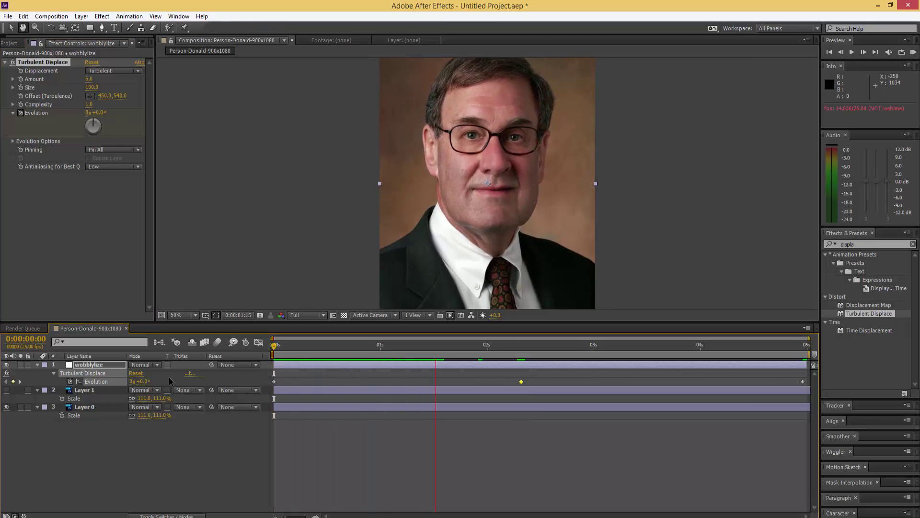
click(505, 346)
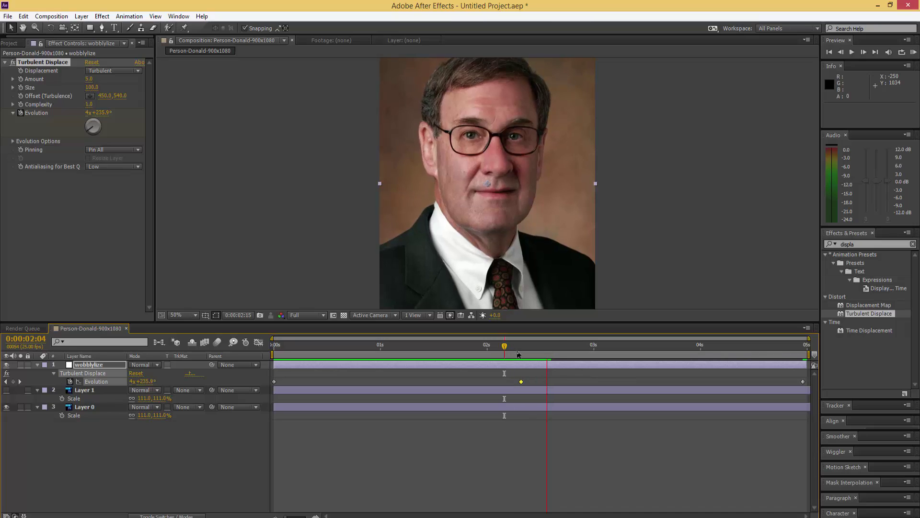
drag(518, 355, 213, 353)
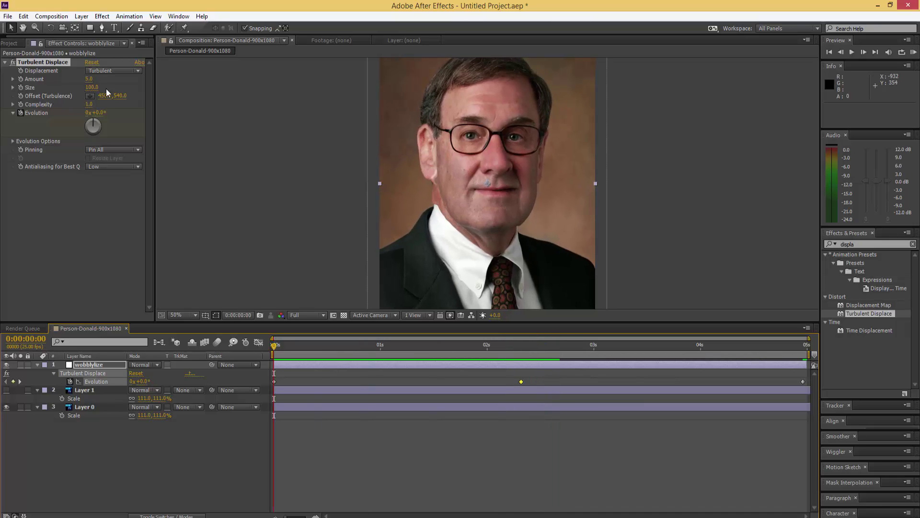
- Try the Bulge displacement type with a preview, and switch the type to Twist
click(128, 71)
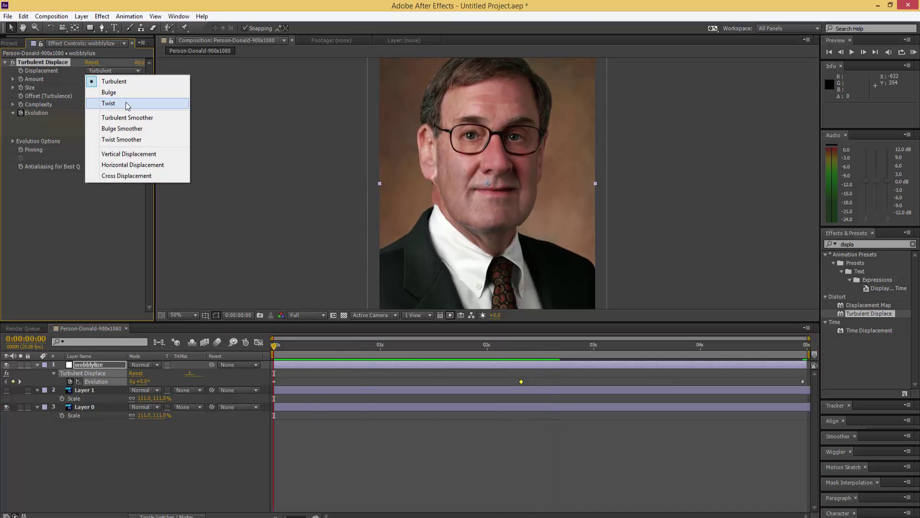
click(130, 94)
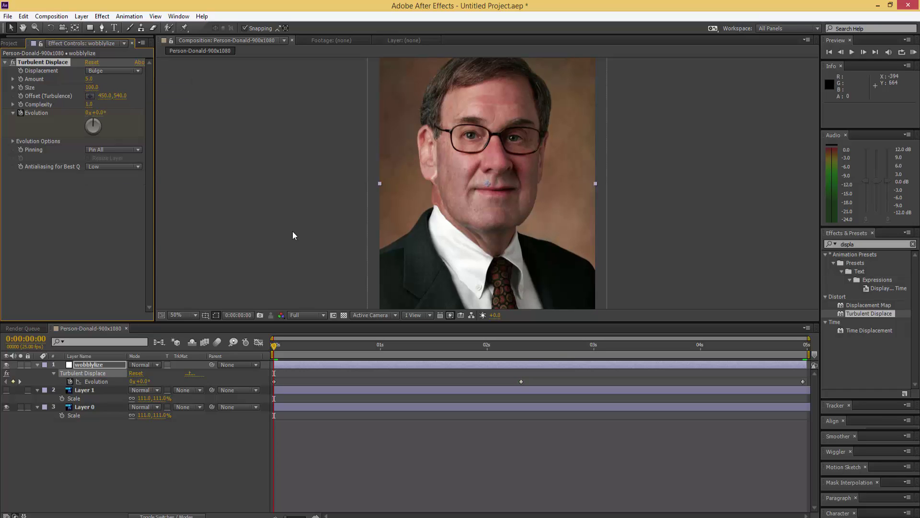
key(space)
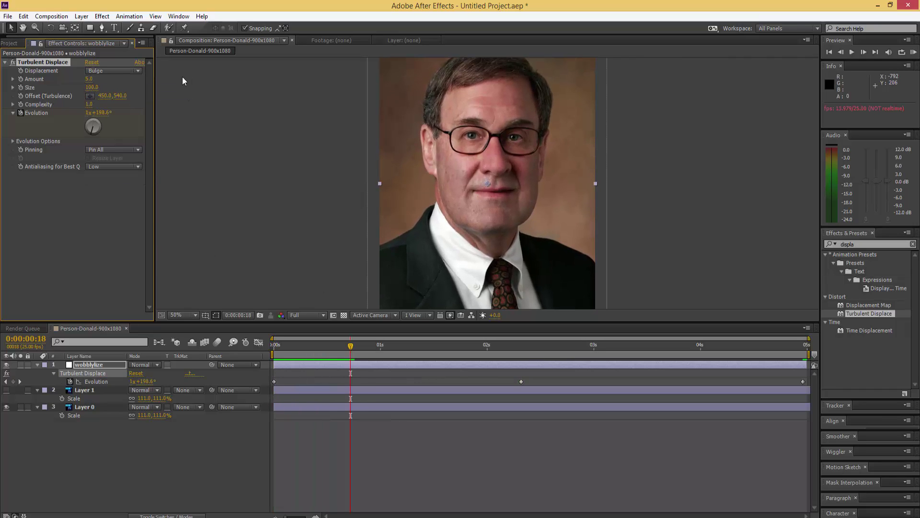
click(104, 70)
click(113, 102)
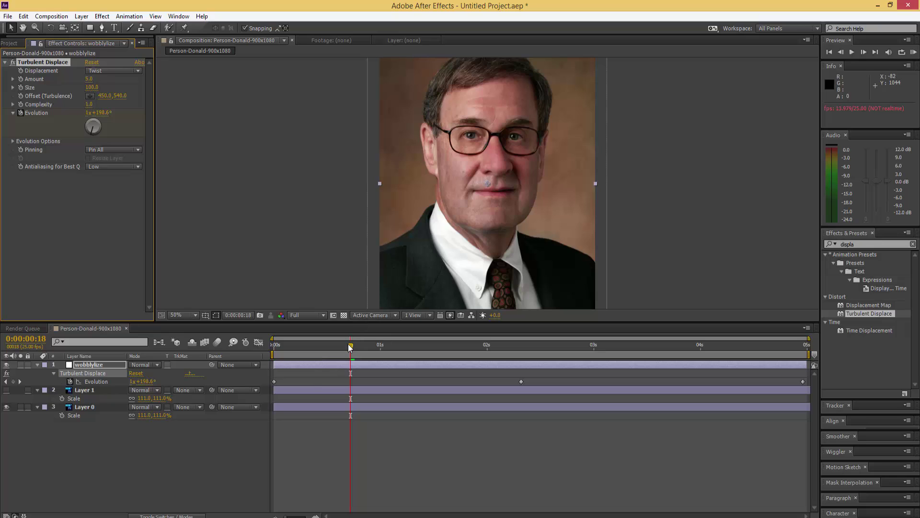
- Try the Cross Displacement type, preview it, and return the playhead to the start
click(114, 70)
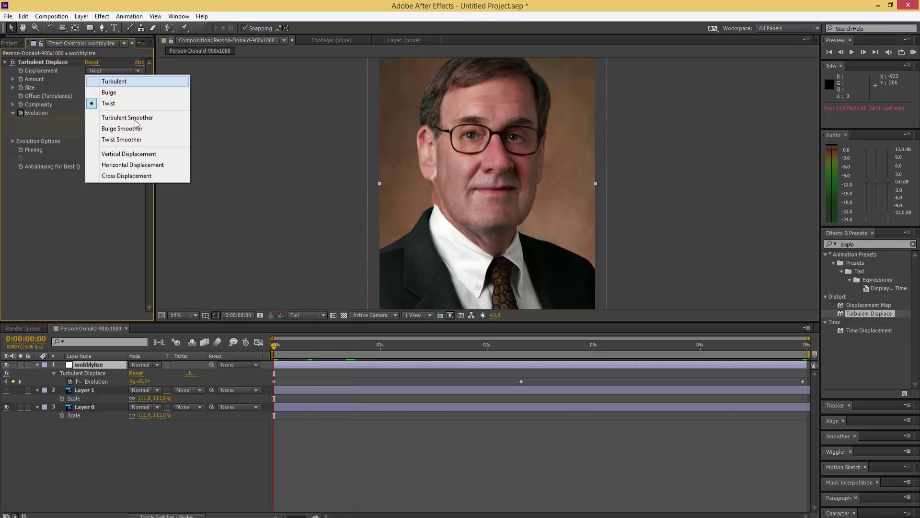
click(157, 176)
key(space)
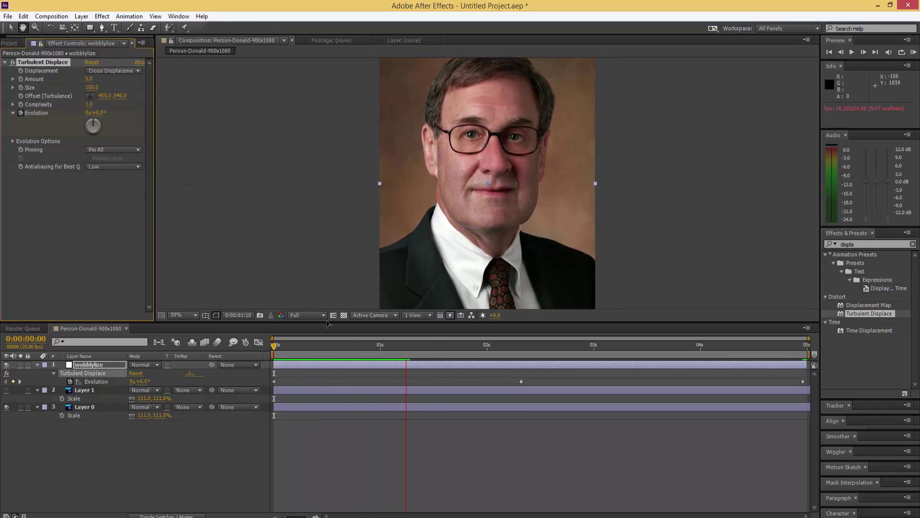
key(space)
drag(438, 344, 254, 334)
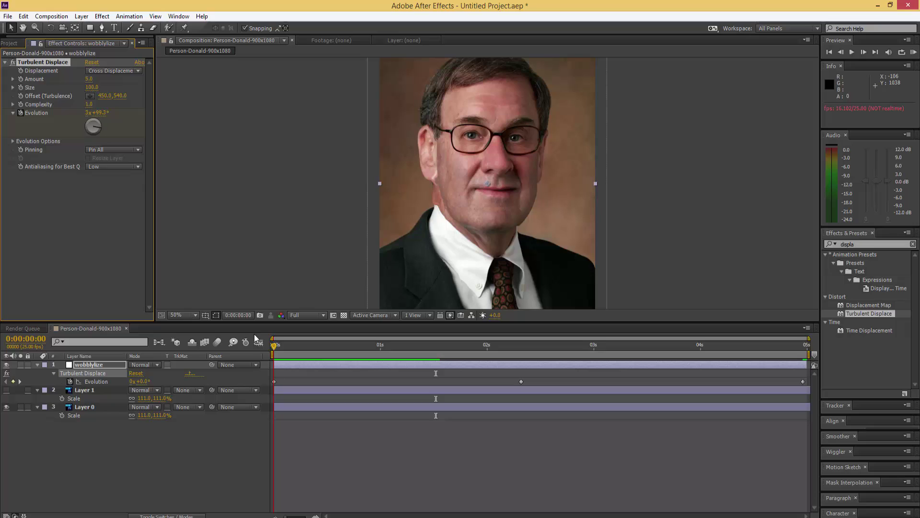
- Set the displacement type back to Twist, reduce Size to 9, and preview the wobble
click(109, 69)
click(125, 106)
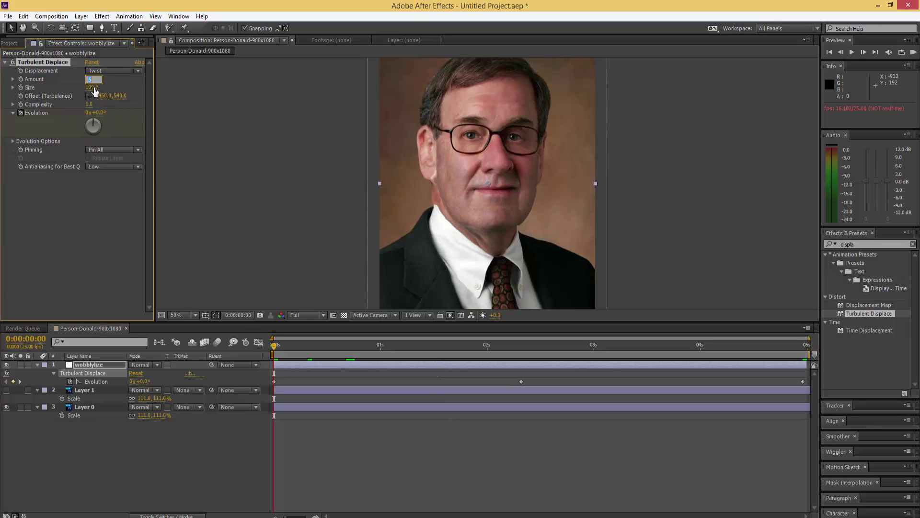
key(Return)
drag(91, 88, 52, 90)
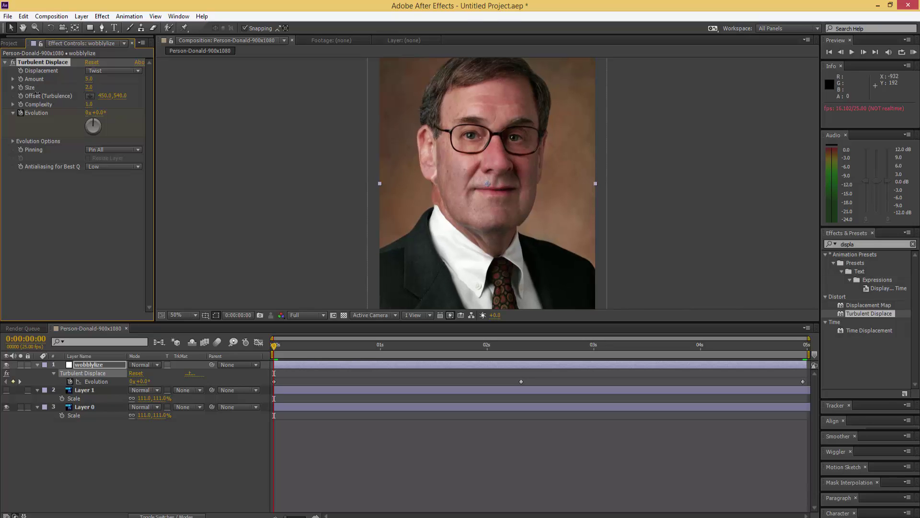
key(space)
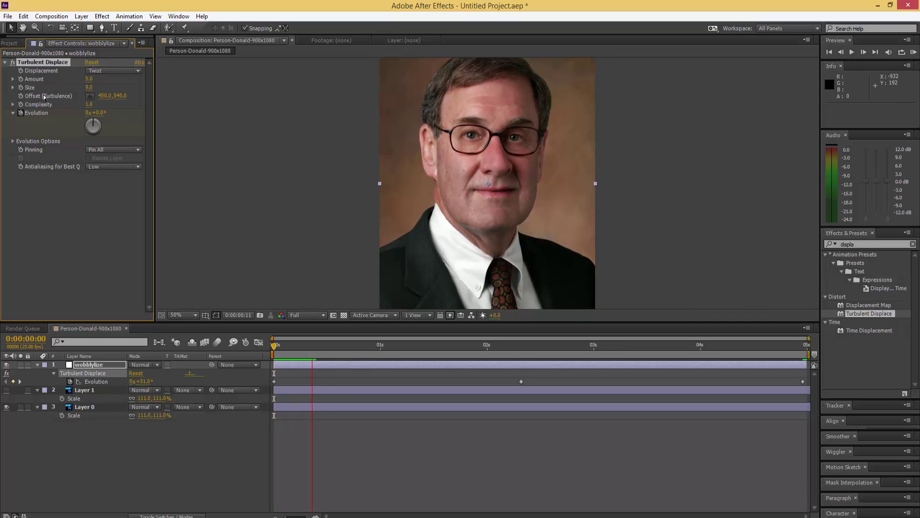
key(space)
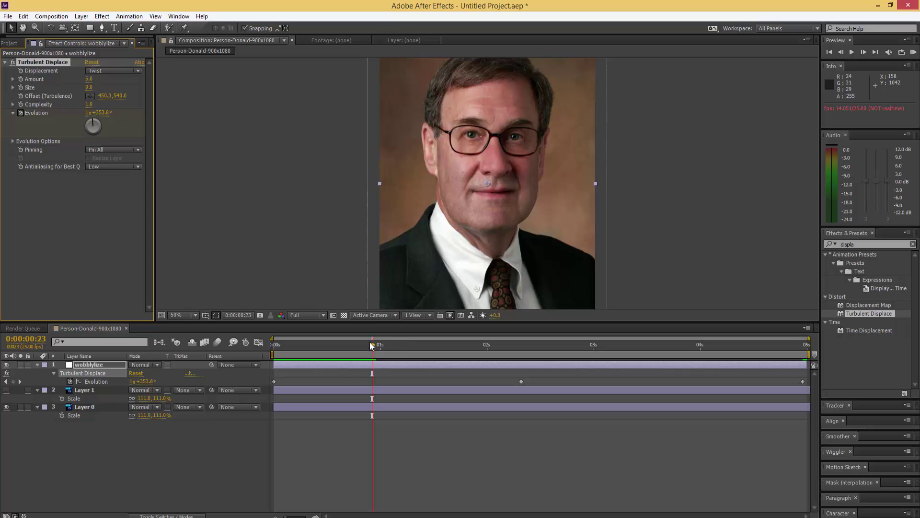
- Set the Turbulent Displace Size to 20 and preview the twist wobble from the start
drag(371, 345, 176, 221)
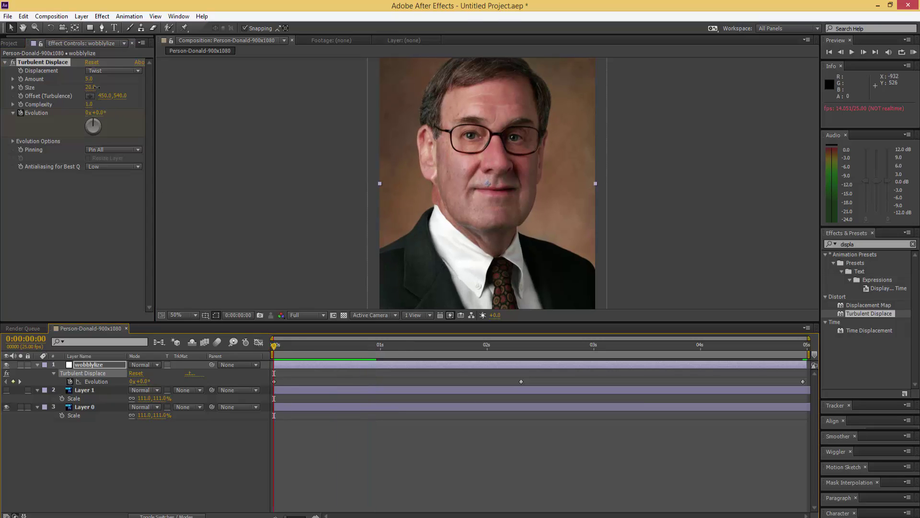
key(space)
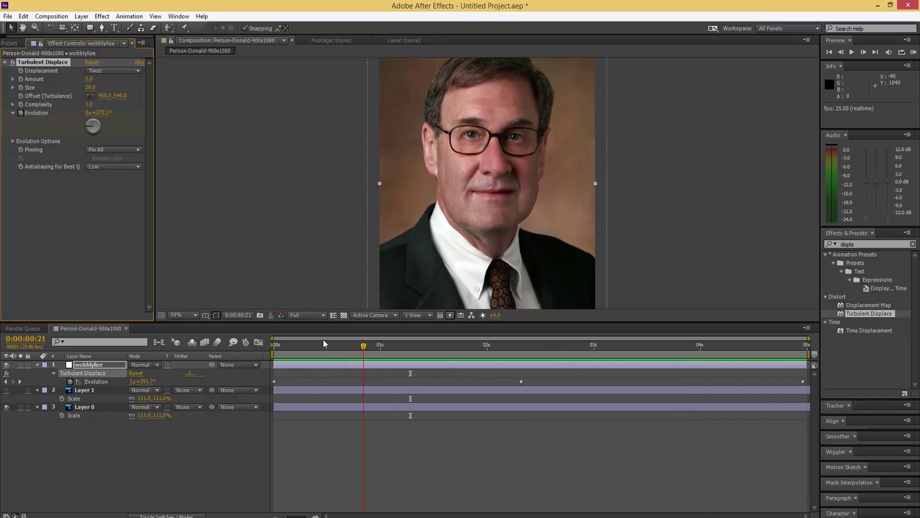
key(space)
- Set the displacement type to Turbulent, preview the wobble, and return the playhead to the start
click(121, 70)
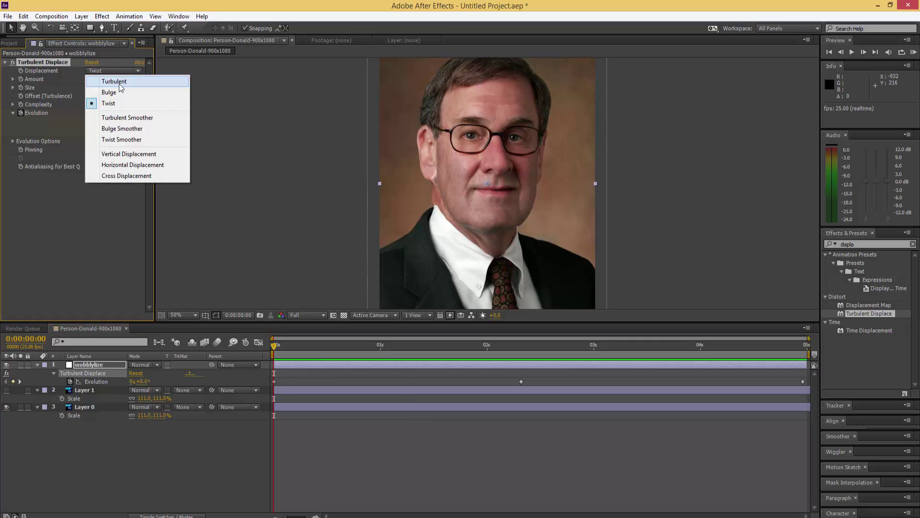
click(119, 80)
key(space)
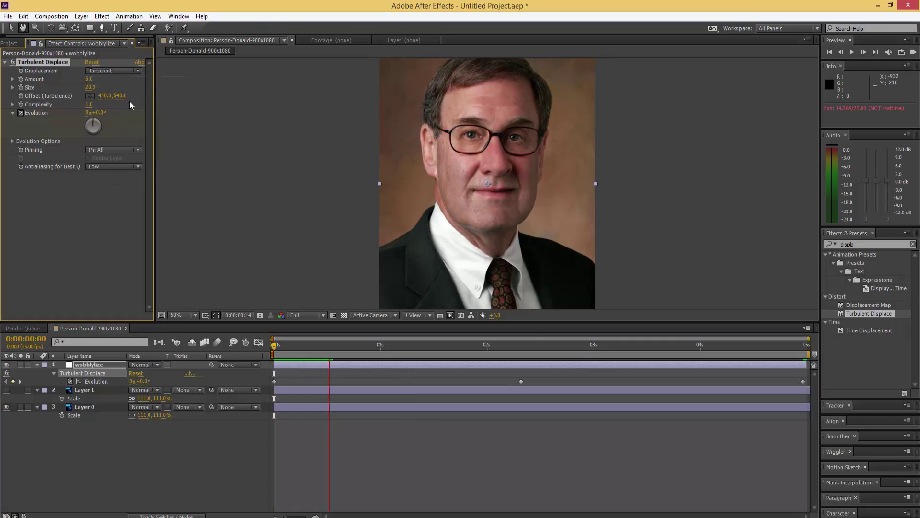
key(space)
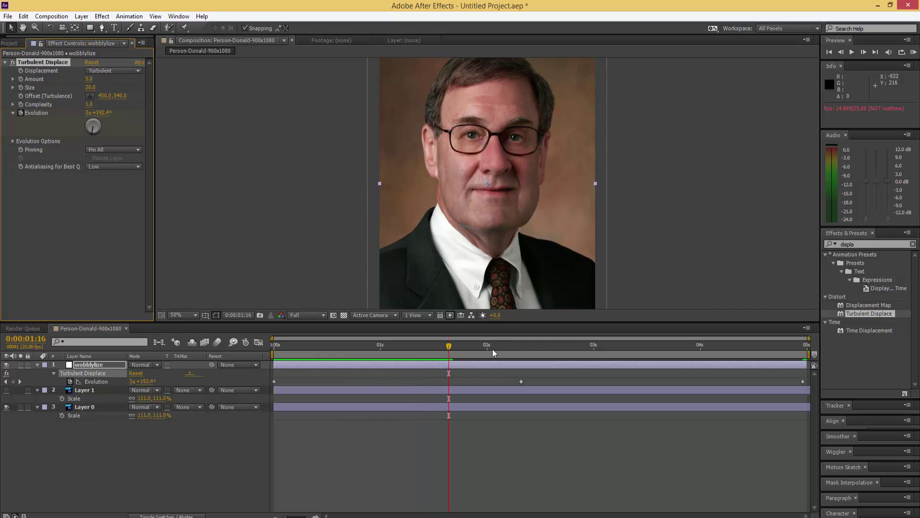
drag(450, 348, 232, 349)
- Keep the Turbulent type, raise Size to 59, preview the wobble, and return to the start
click(119, 69)
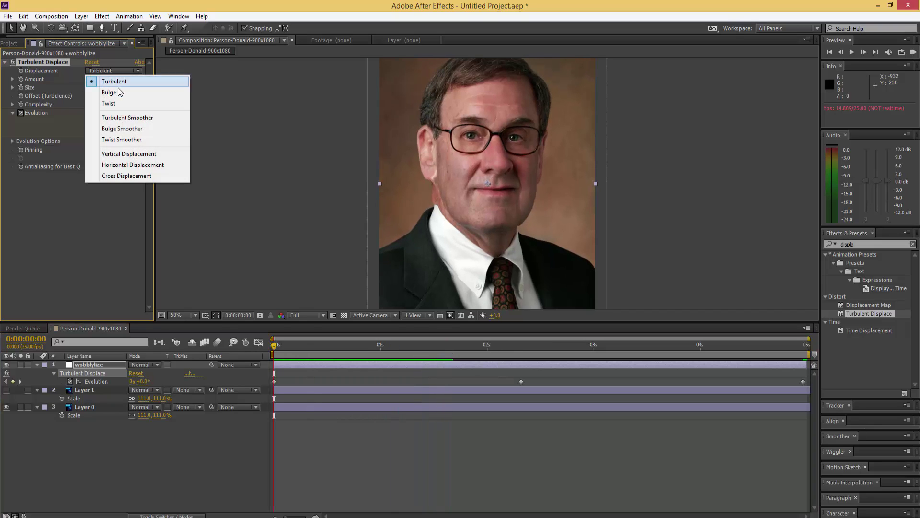
click(120, 82)
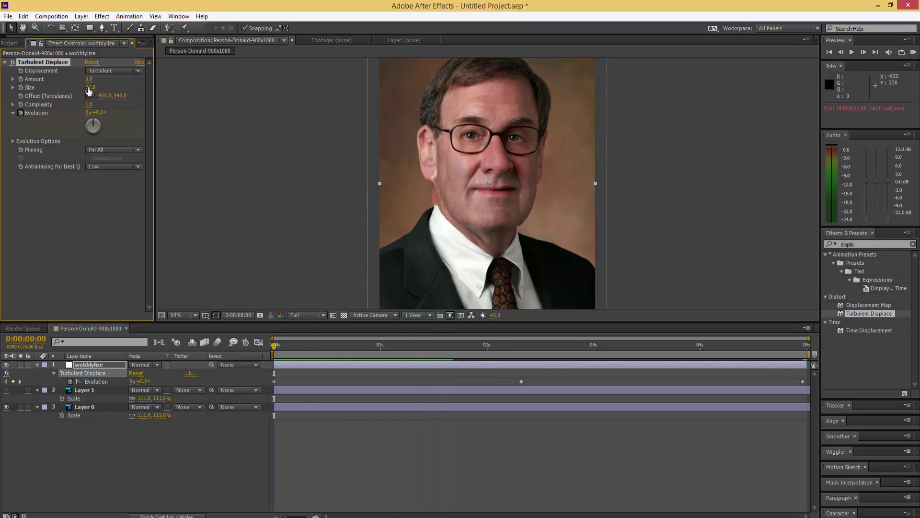
drag(93, 87, 108, 87)
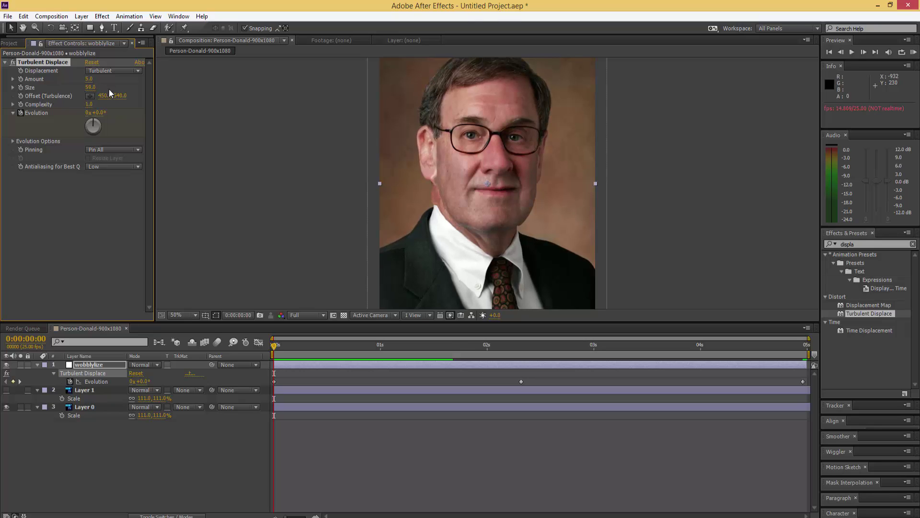
key(space)
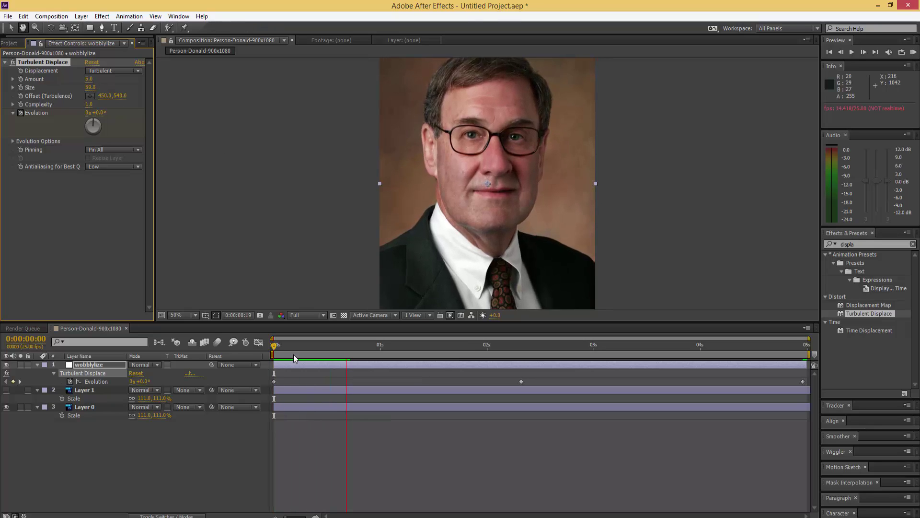
click(427, 344)
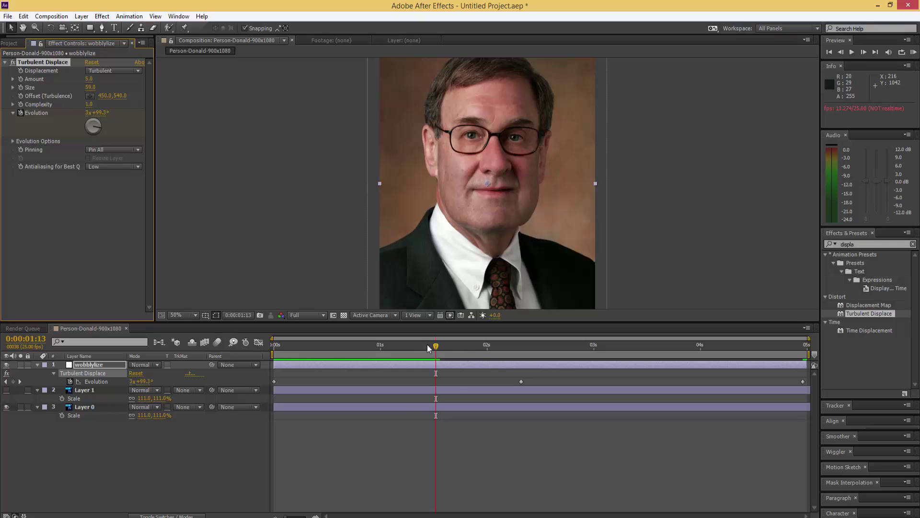
key(Home)
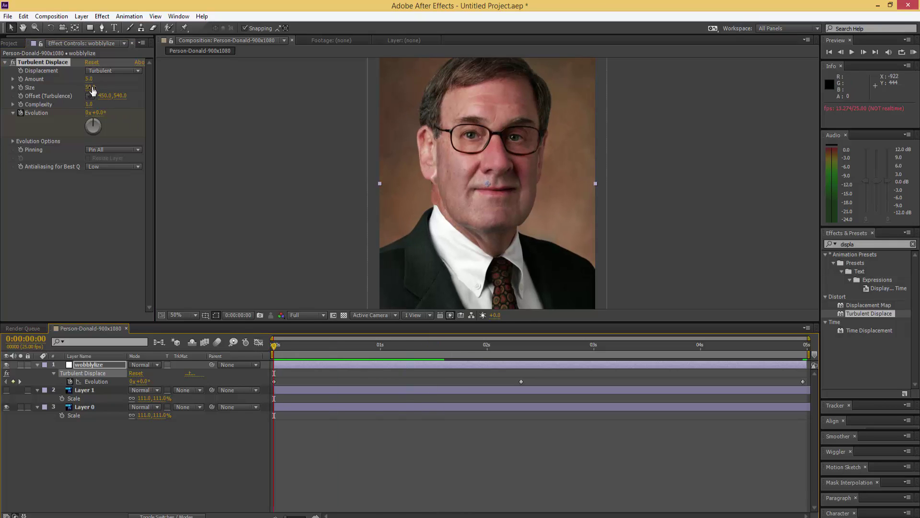
- Lower the Turbulent Displace Size to 43, preview the wobble, and return to the start
drag(91, 88, 85, 88)
key(space)
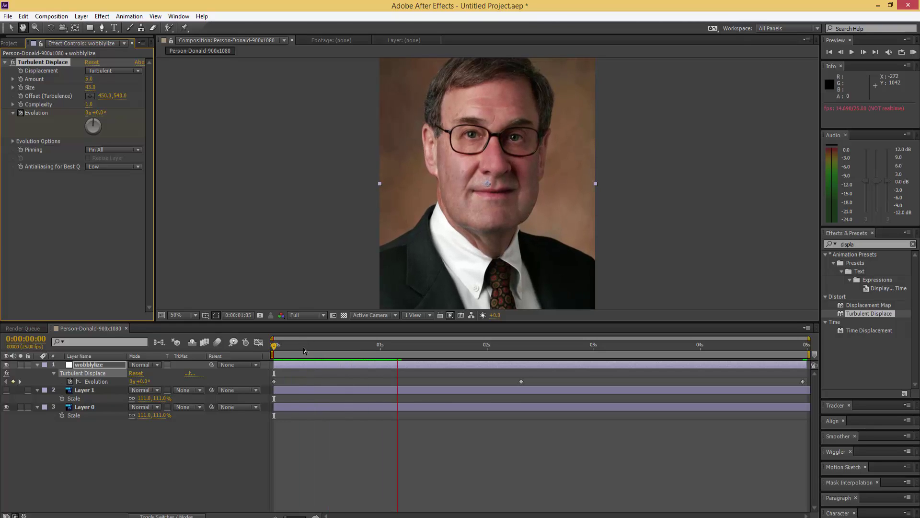
key(space)
drag(445, 347, 195, 294)
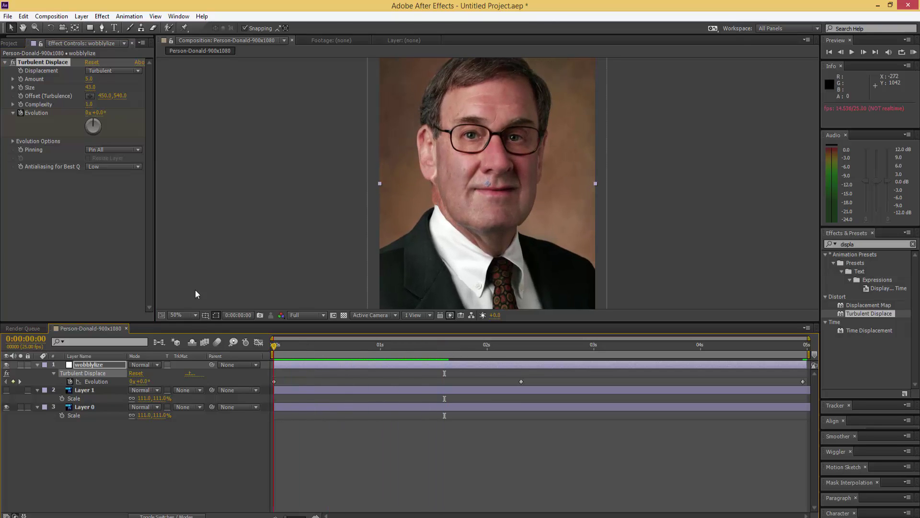
- Reduce the Turbulent Displace Size to 4
drag(90, 87, 82, 90)
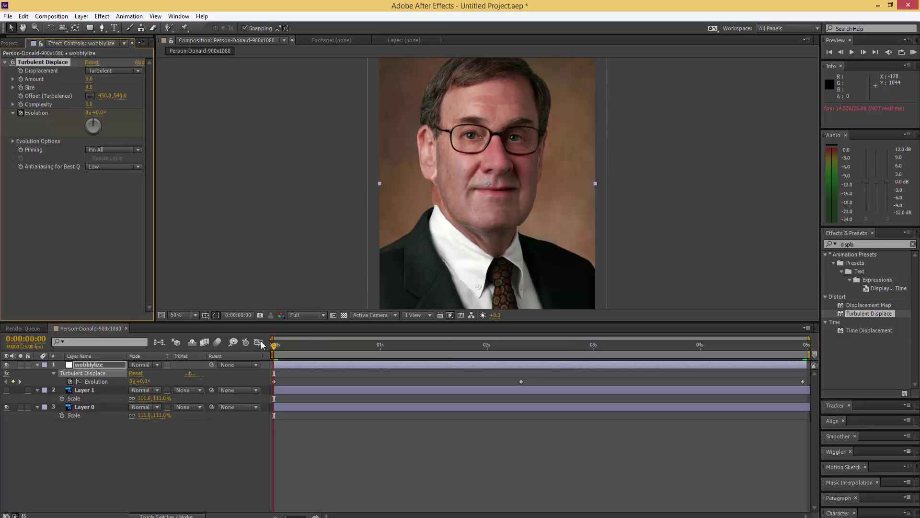
- Set the Evolution keyframe at 0:00:02:08 to 2 full revolutions and preview the wobble
drag(274, 346, 521, 345)
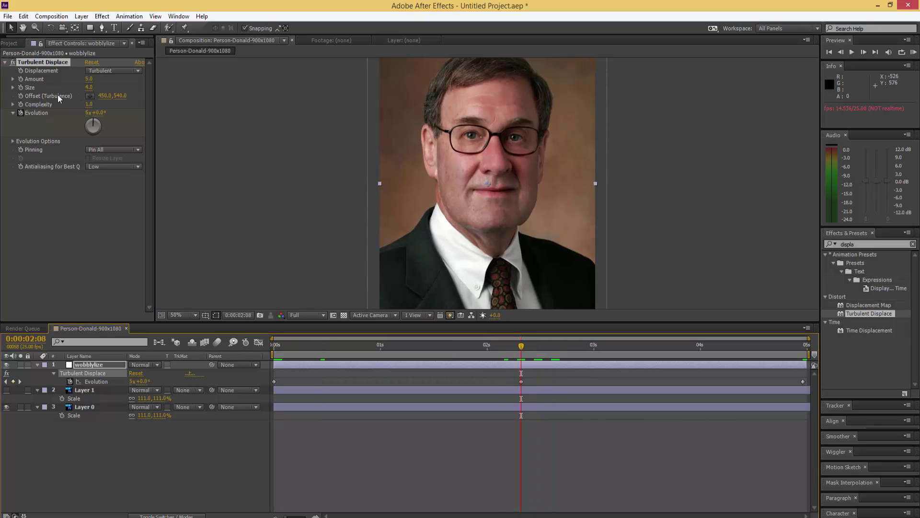
drag(86, 113, 84, 112)
key(KP_0)
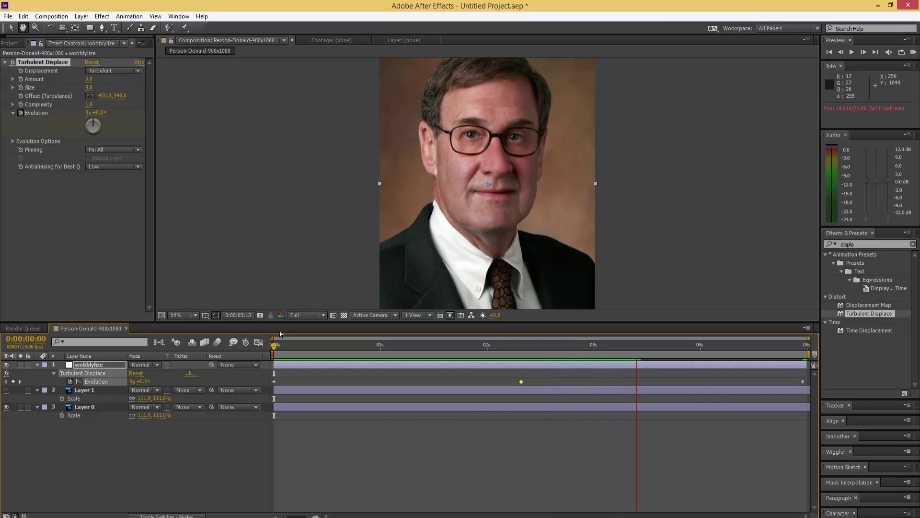
- Stop the preview, raise the Turbulent Displace Size to 43, and preview the wobble again
click(90, 91)
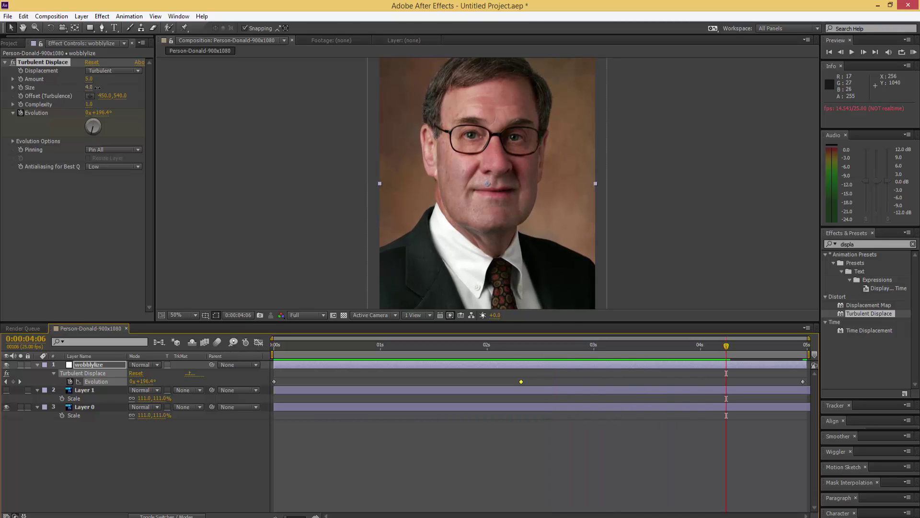
drag(97, 87, 110, 87)
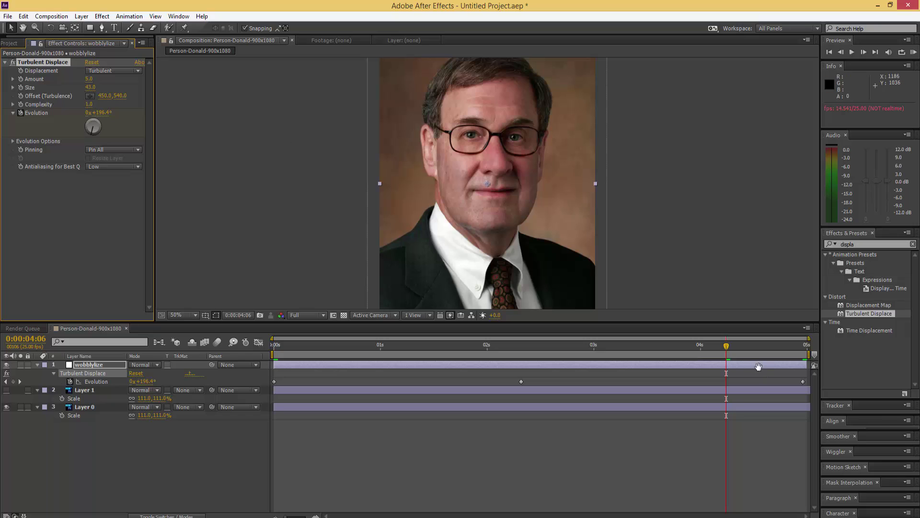
key(KP_0)
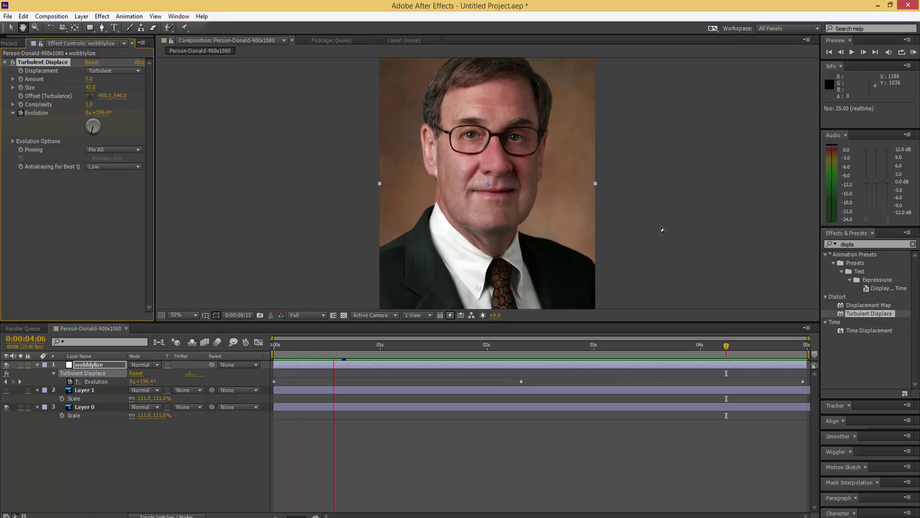
- Raise the Turbulent Displace Size to 97, preview the wobble, and return the playhead to the start
click(76, 134)
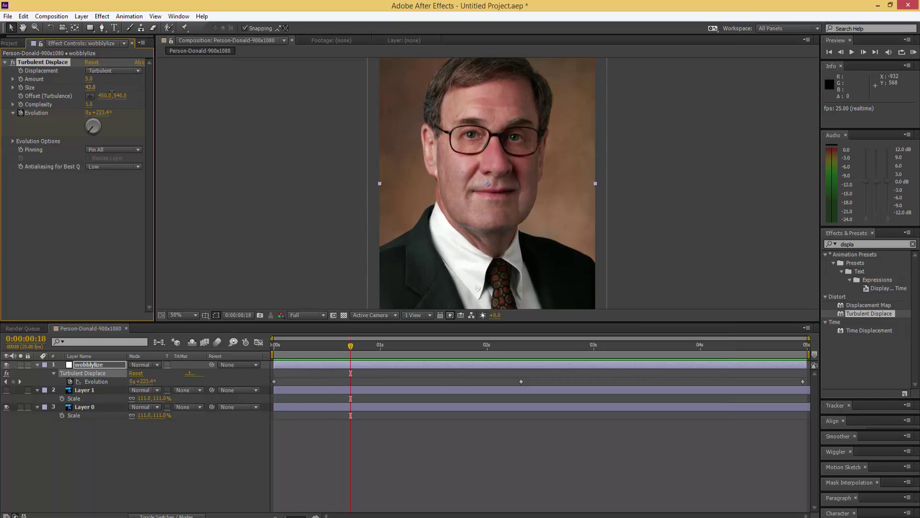
drag(112, 93, 122, 97)
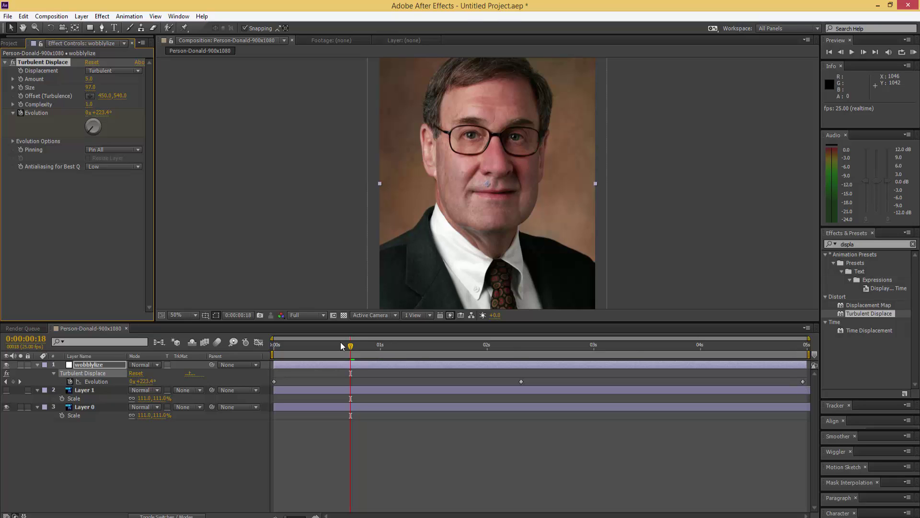
key(KP_0)
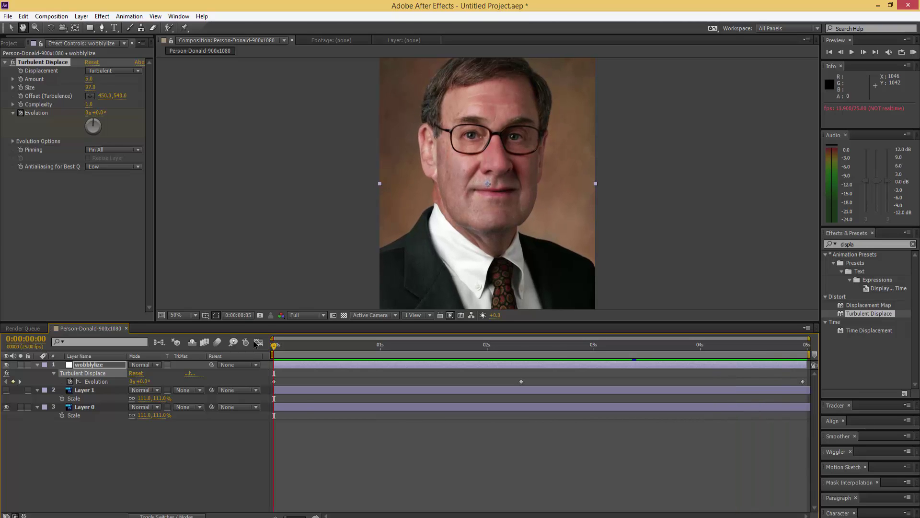
key(v)
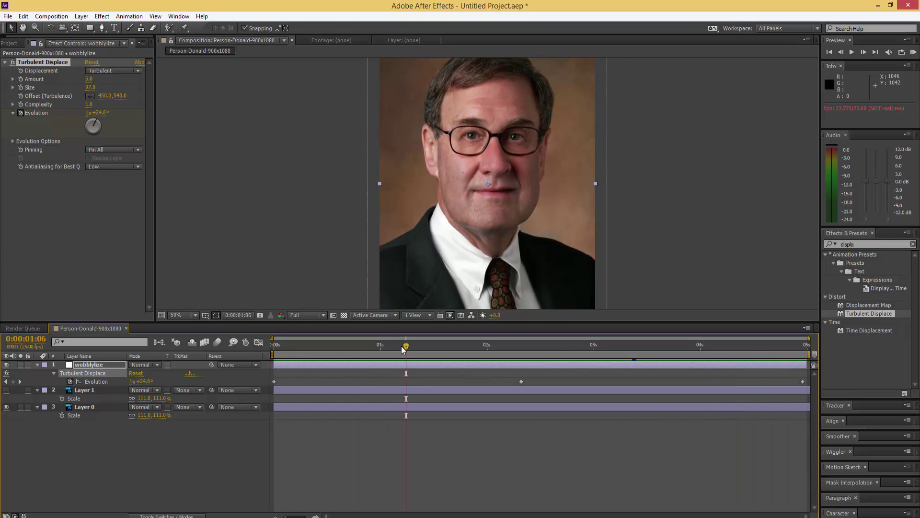
drag(403, 348, 278, 348)
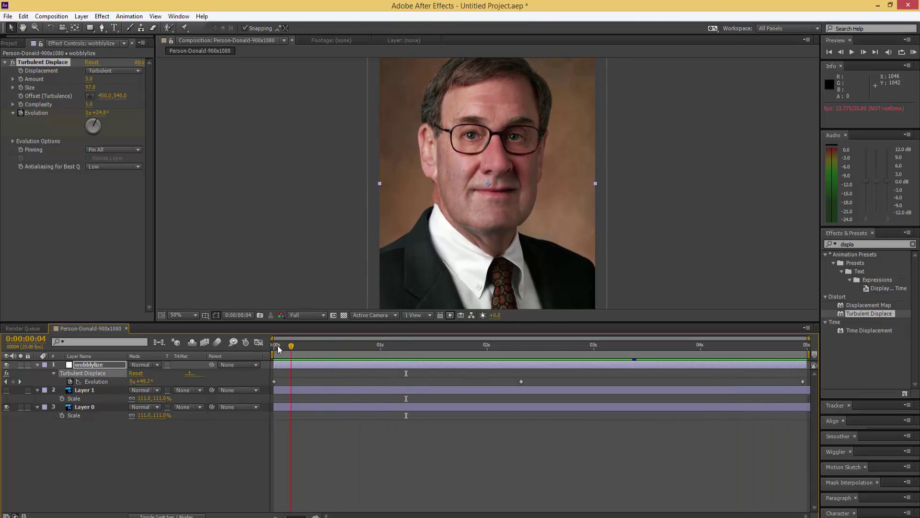
- Apply Easy Ease Out to the first Evolution keyframe and preview the wobble
right_click(275, 381)
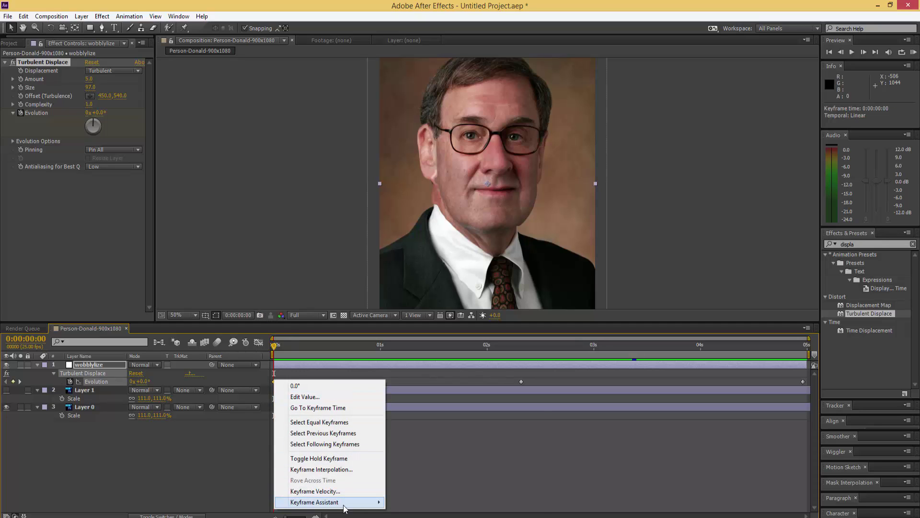
mouse_move(346, 503)
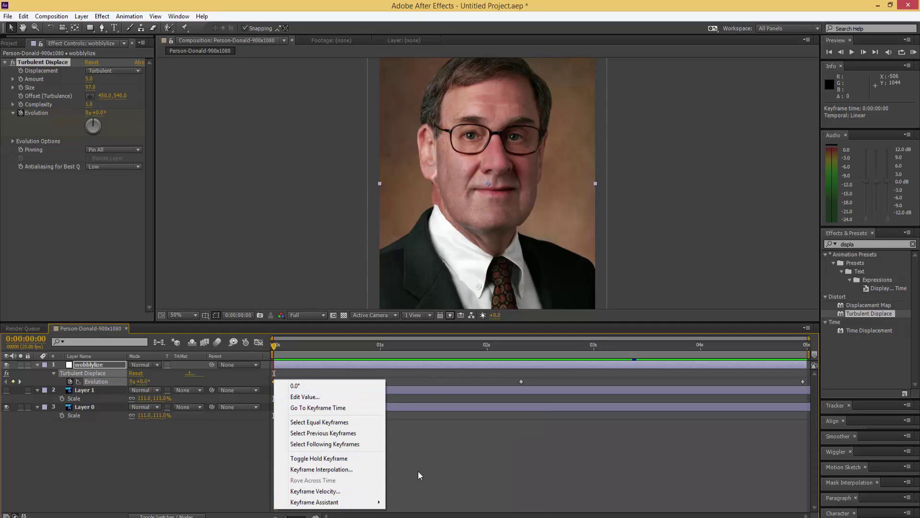
click(437, 458)
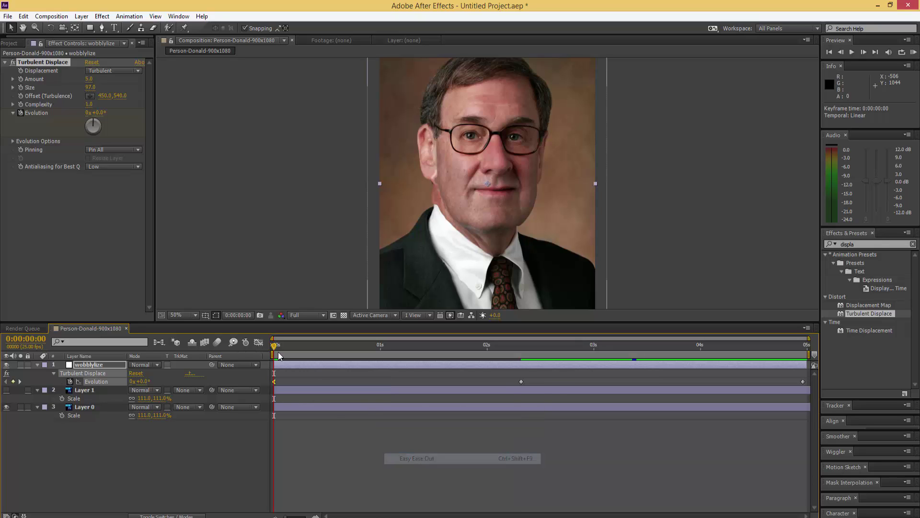
key(space)
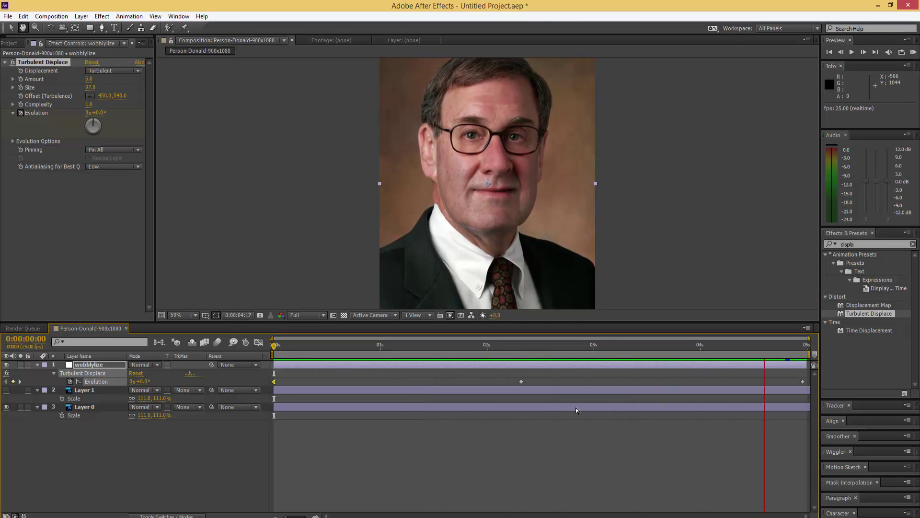
key(space)
- Apply Easy Ease to the middle Evolution keyframe and Easy Ease In to the last one, and preview from the start
right_click(522, 381)
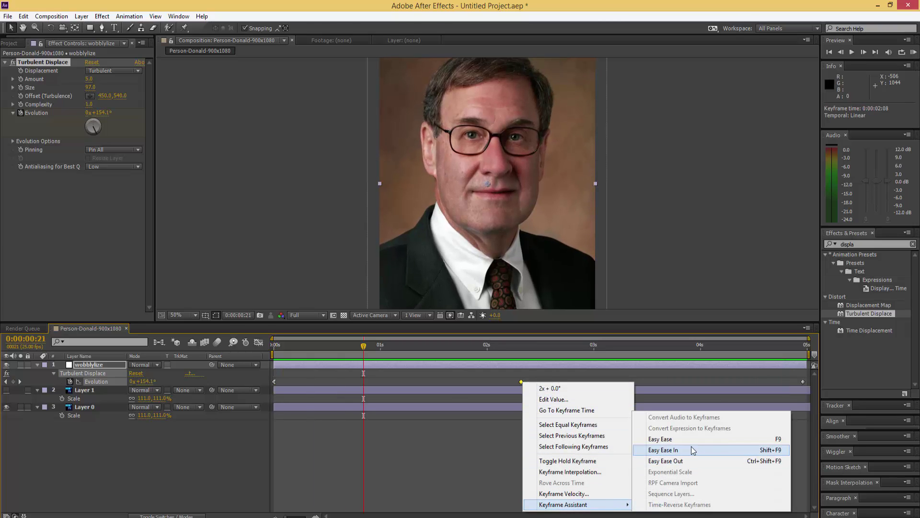
click(695, 439)
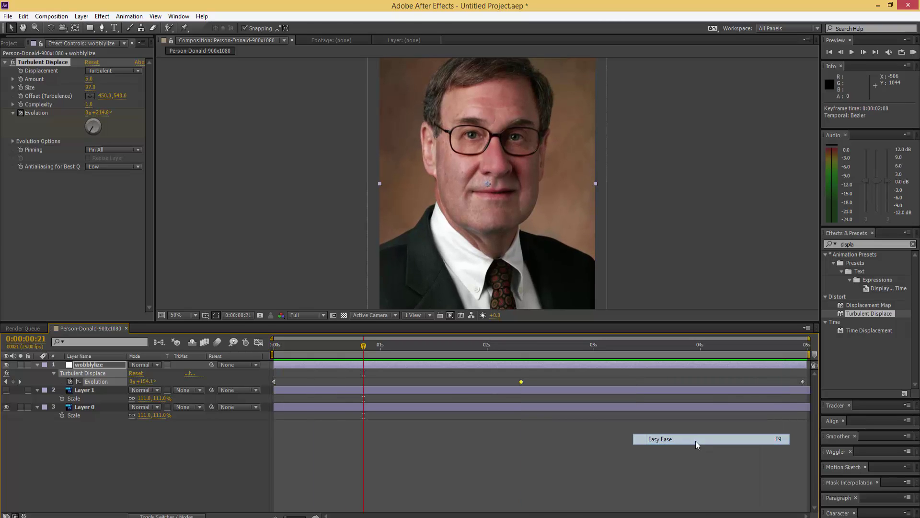
right_click(804, 381)
mouse_move(879, 504)
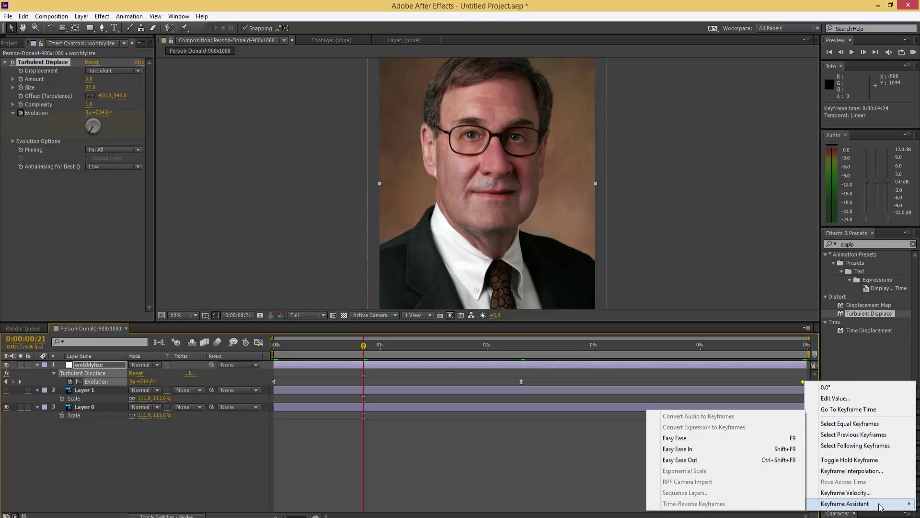
click(725, 446)
key(Home)
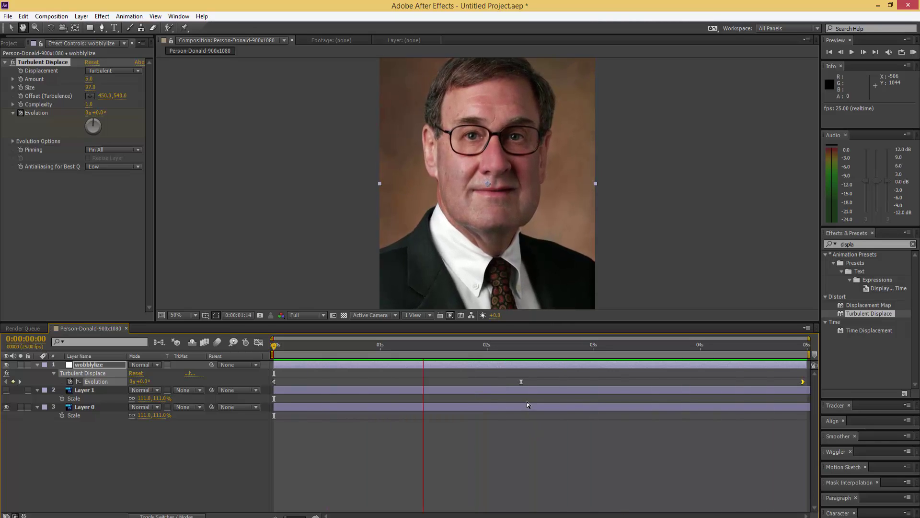
- Set the middle Evolution keyframe to 1 revolution, Size to 75 and Amount to 3, and preview the wobble
key(space)
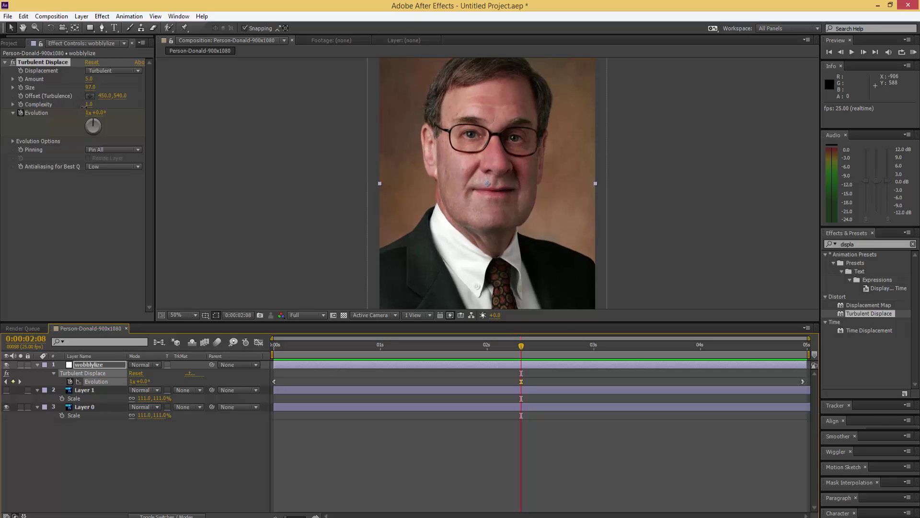
drag(85, 106, 92, 105)
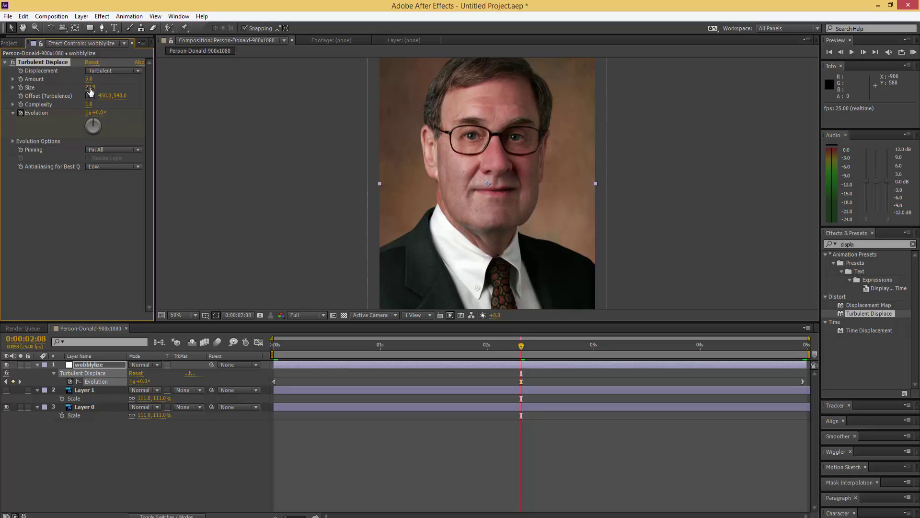
drag(87, 87, 83, 87)
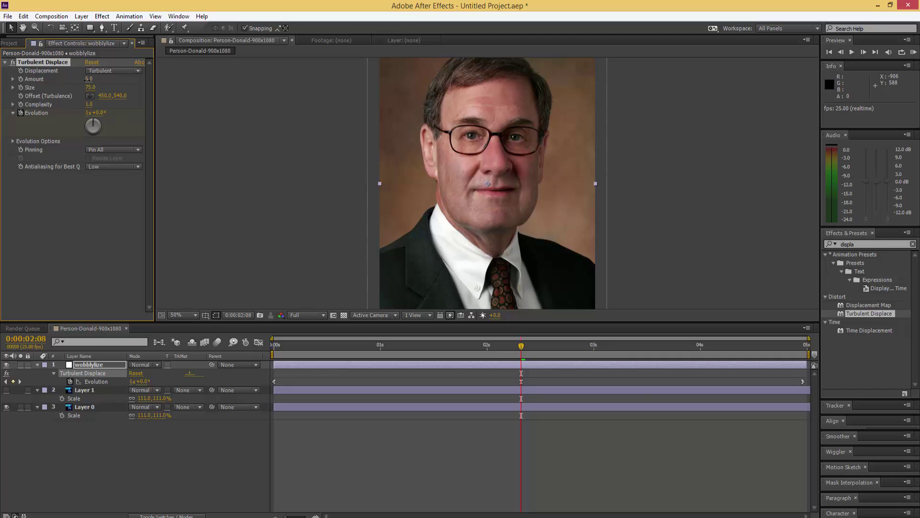
drag(87, 80, 84, 78)
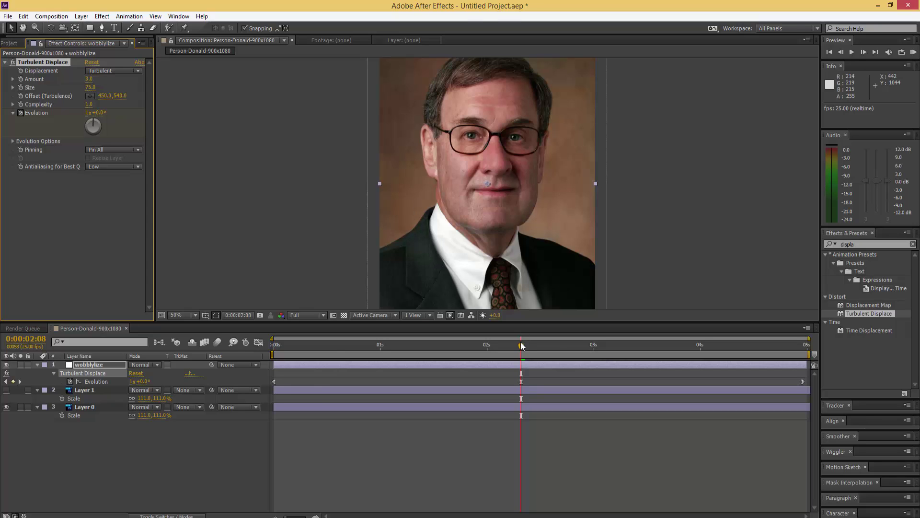
key(space)
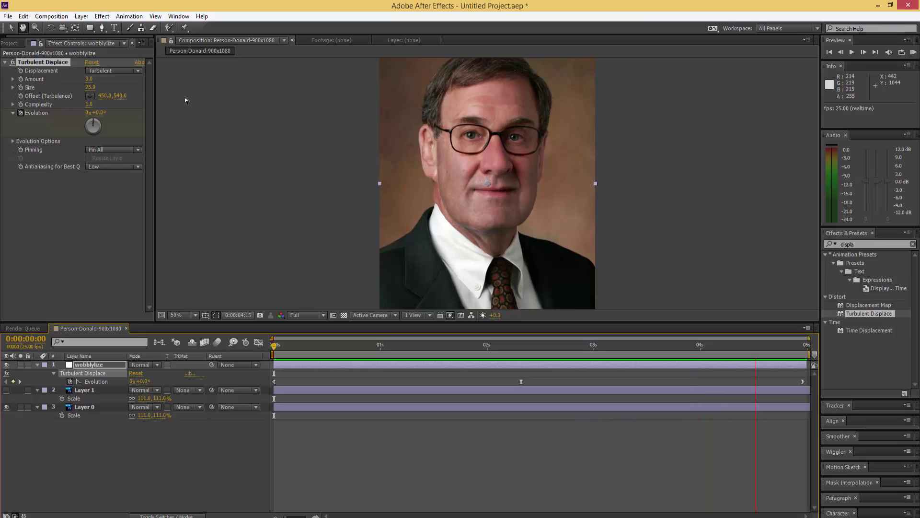
key(space)
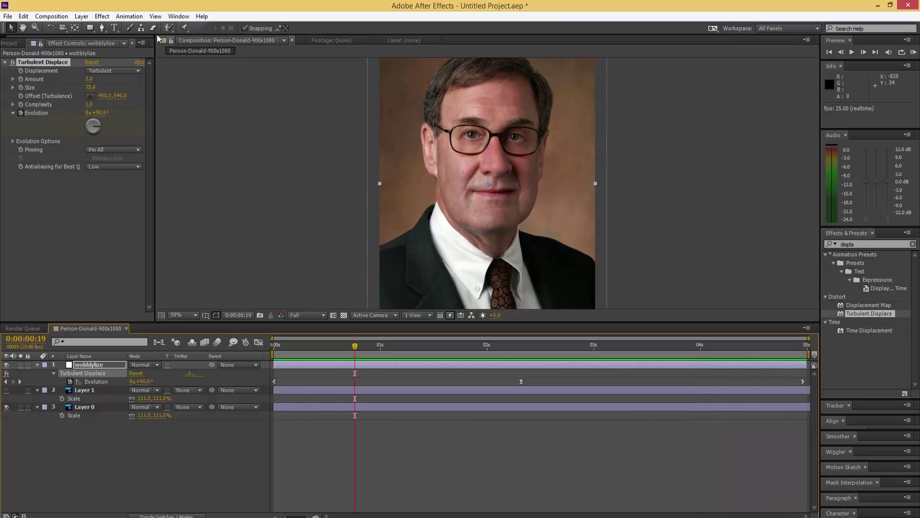
- Raise the Turbulent Displace Amount to 7 and preview the wobble from the start
click(90, 78)
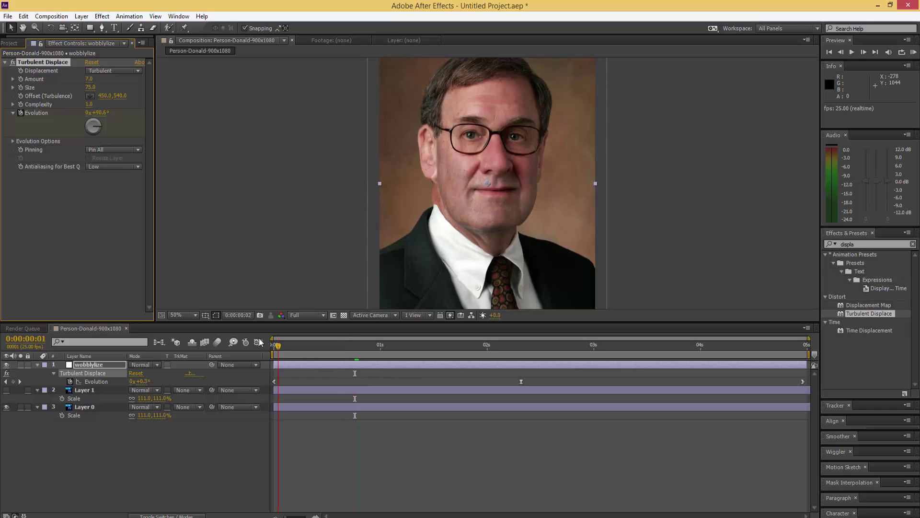
key(Home)
key(space)
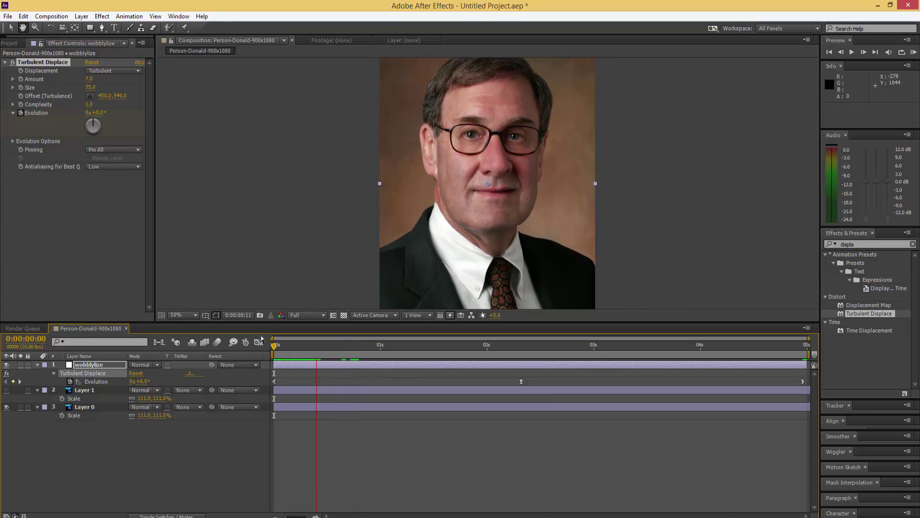